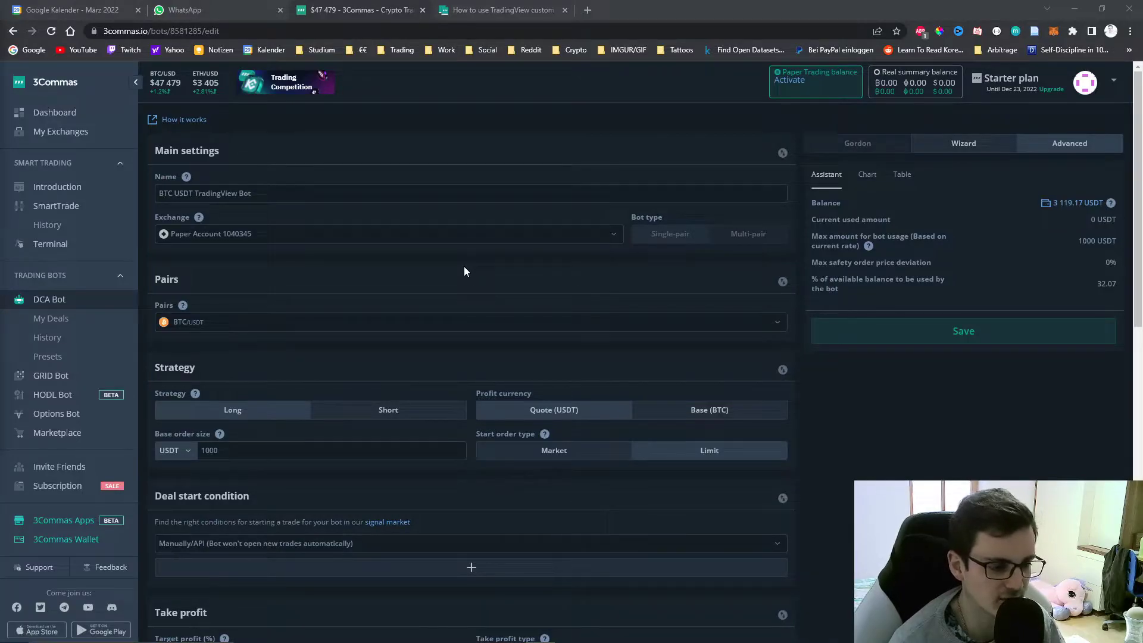
- Change the bot's deal start condition to 'Trading View custom signal' and save the bot
{"action": "scroll", "coordinate": [465, 272], "scroll_direction": "down", "scroll_amount": 4}
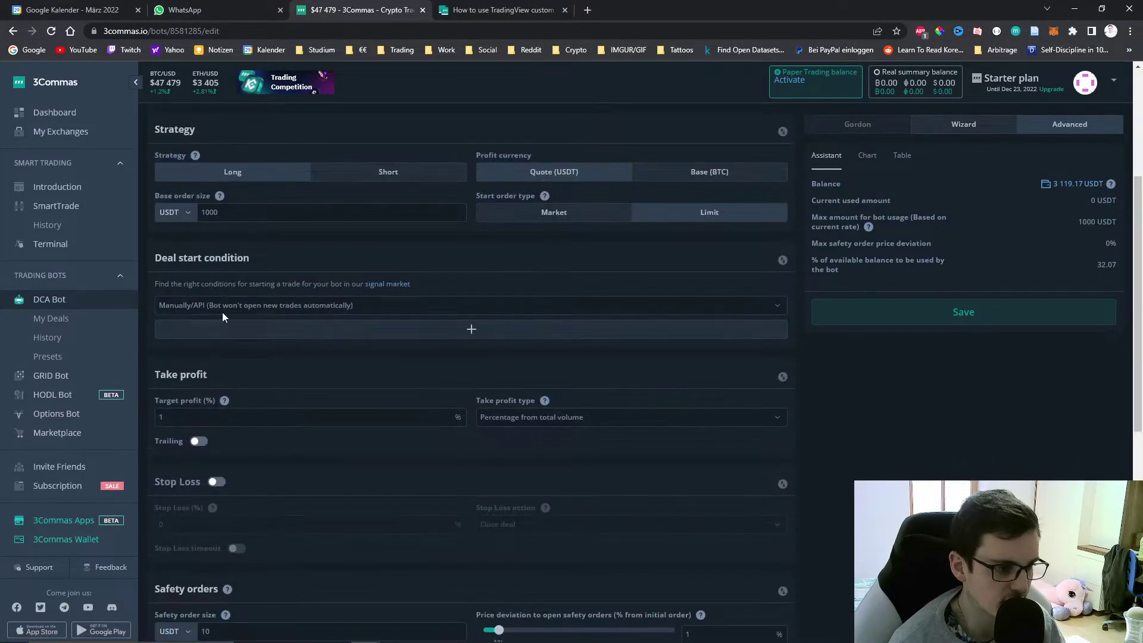
{"action": "left_click", "coordinate": [220, 310]}
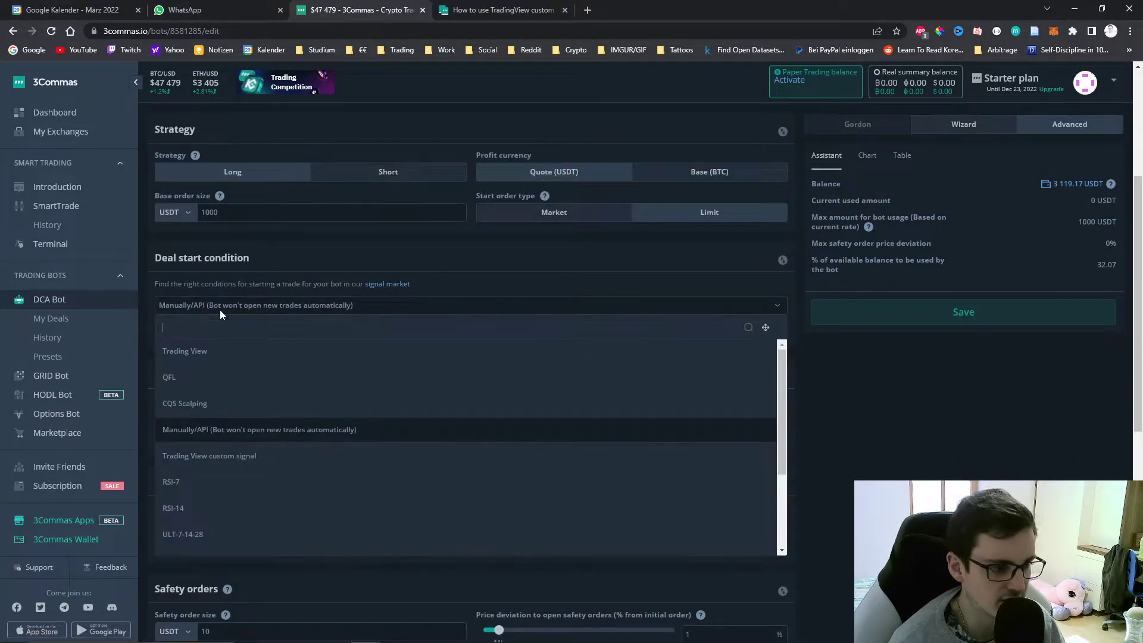
{"action": "left_click", "coordinate": [281, 459]}
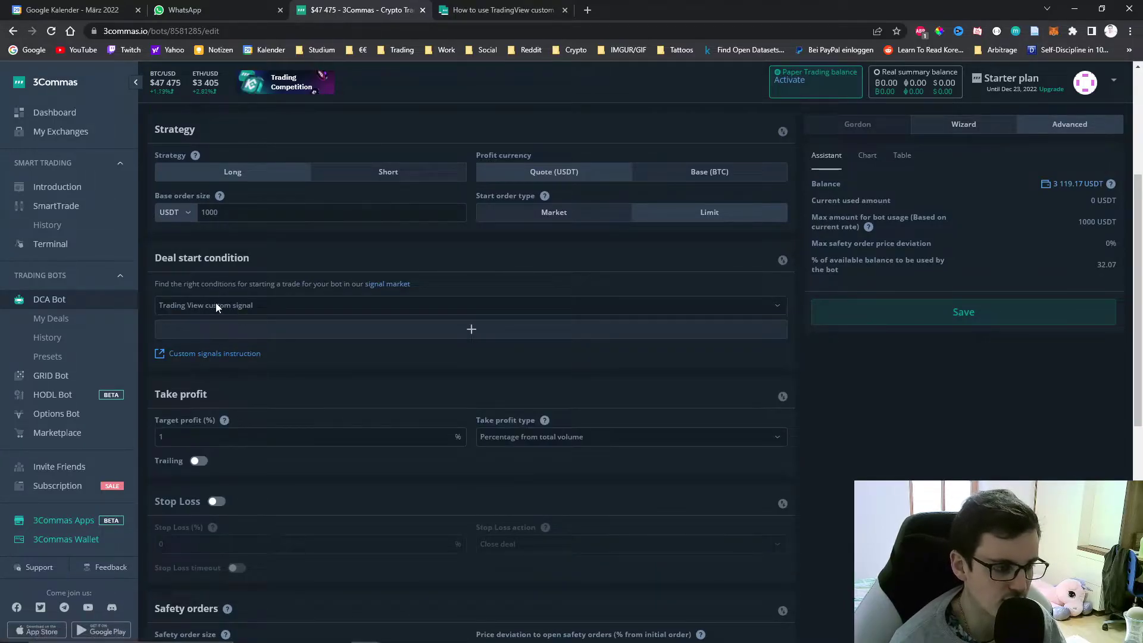
{"action": "left_click", "coordinate": [879, 313]}
{"action": "left_click", "coordinate": [643, 407]}
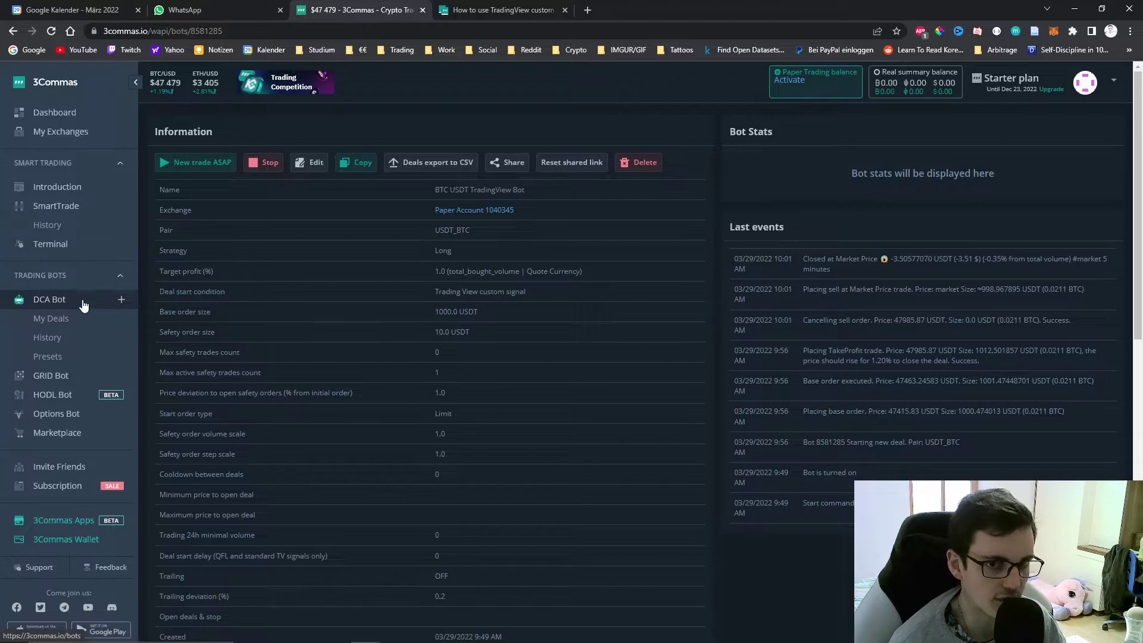
- Open the bot's information page from My bots and expand the deal start signal message
{"action": "left_click", "coordinate": [83, 305]}
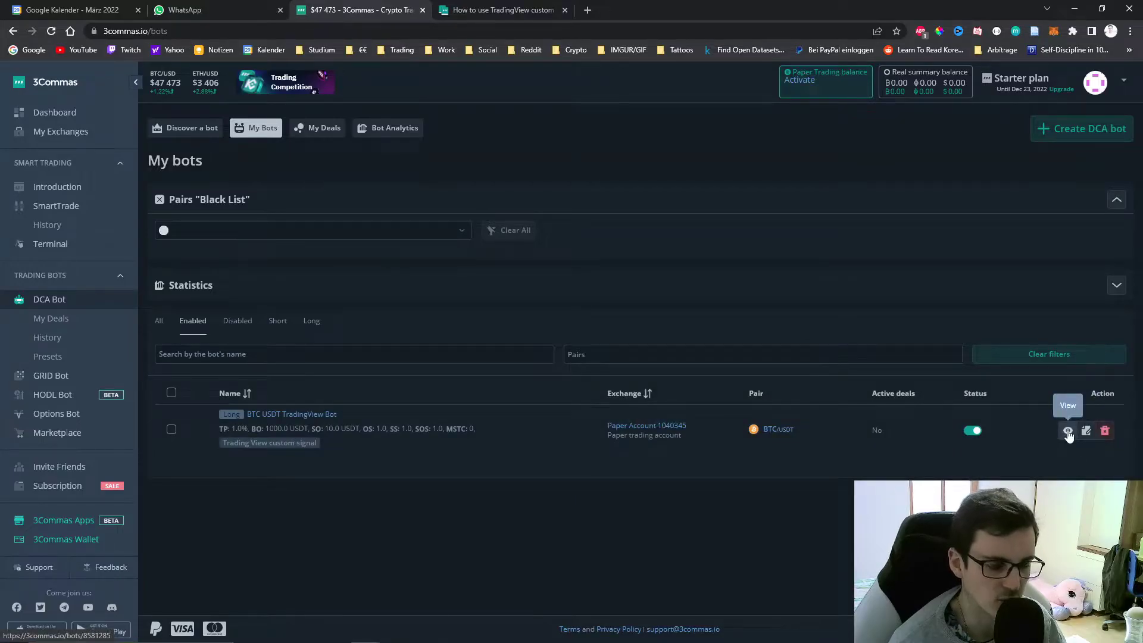
{"action": "left_click", "coordinate": [1068, 432]}
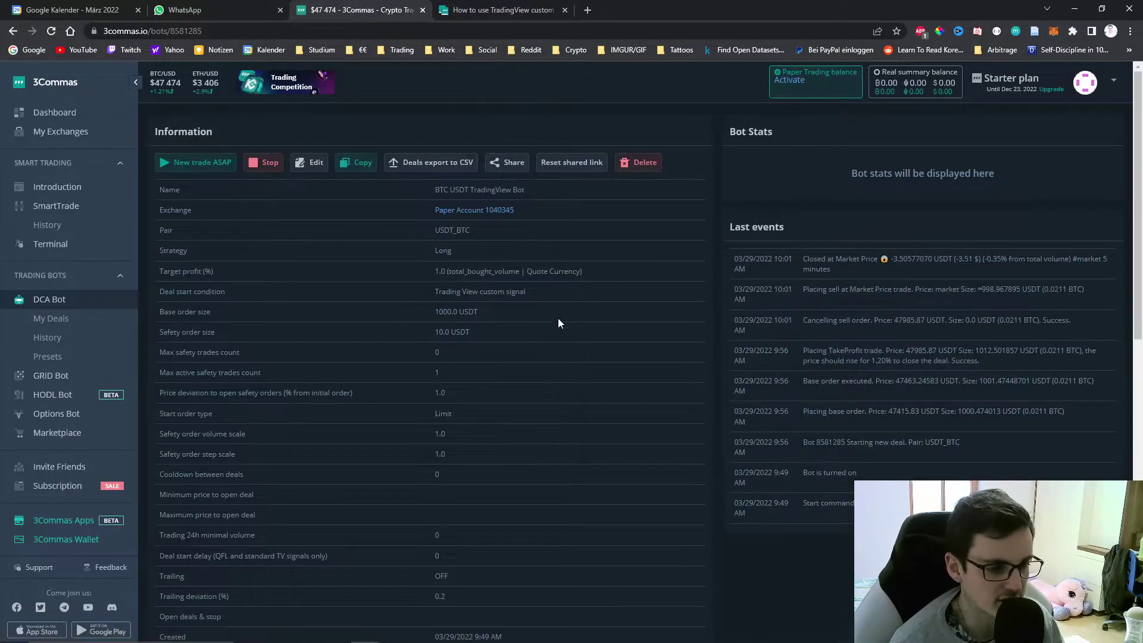
{"action": "scroll", "coordinate": [558, 323], "scroll_direction": "down", "scroll_amount": 8}
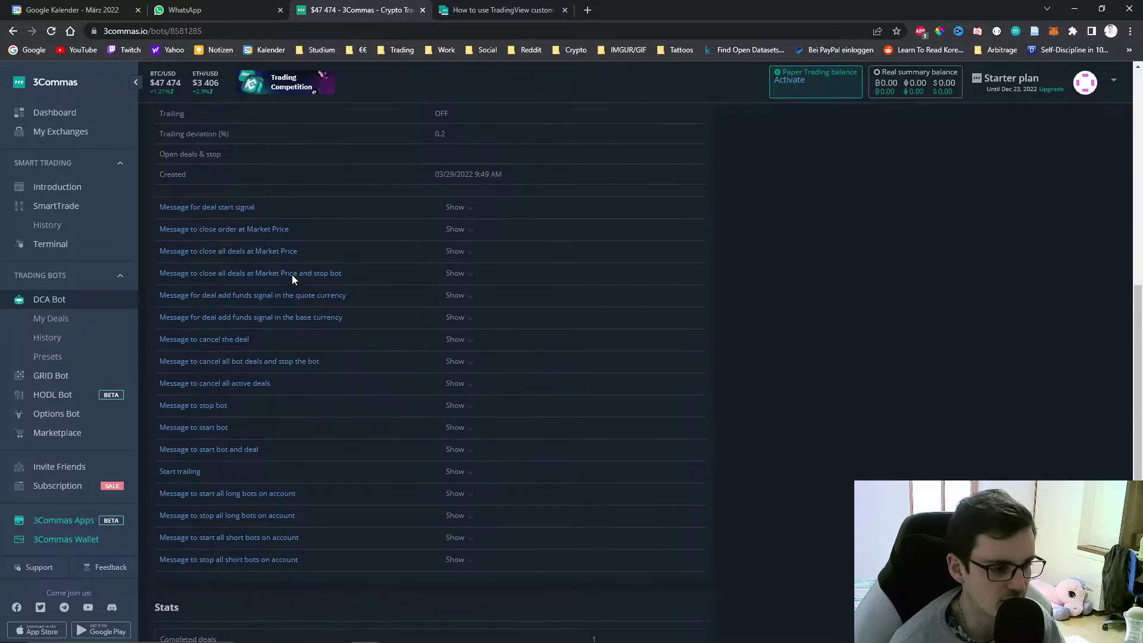
{"action": "scroll", "coordinate": [234, 196], "scroll_direction": "up", "scroll_amount": 1}
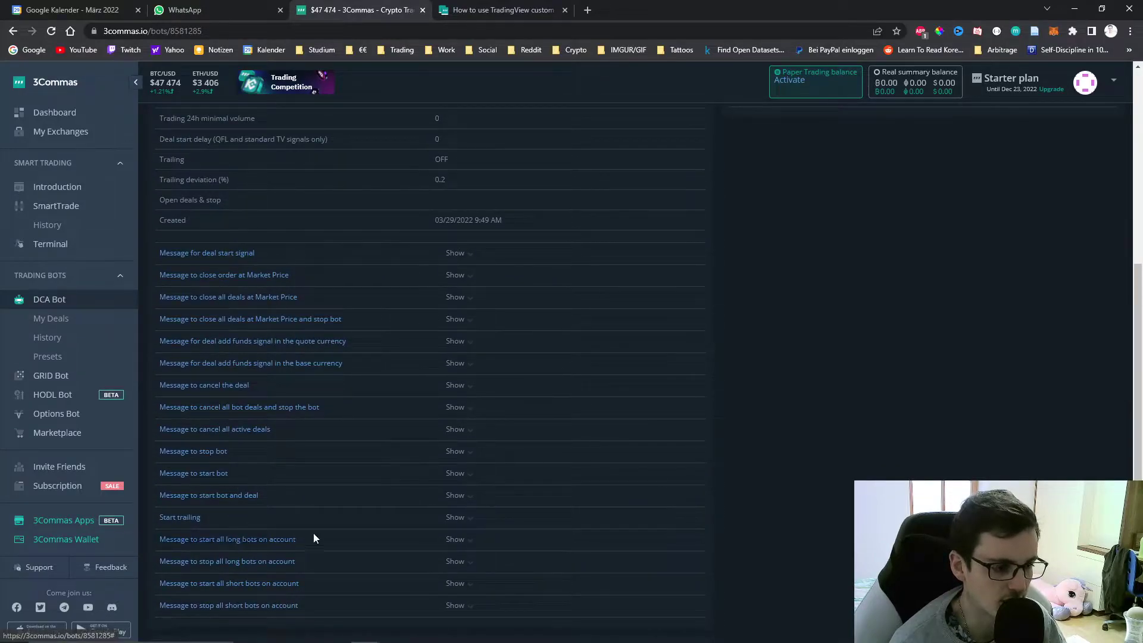
{"action": "scroll", "coordinate": [238, 298], "scroll_direction": "down", "scroll_amount": 1}
{"action": "left_click", "coordinate": [174, 197]}
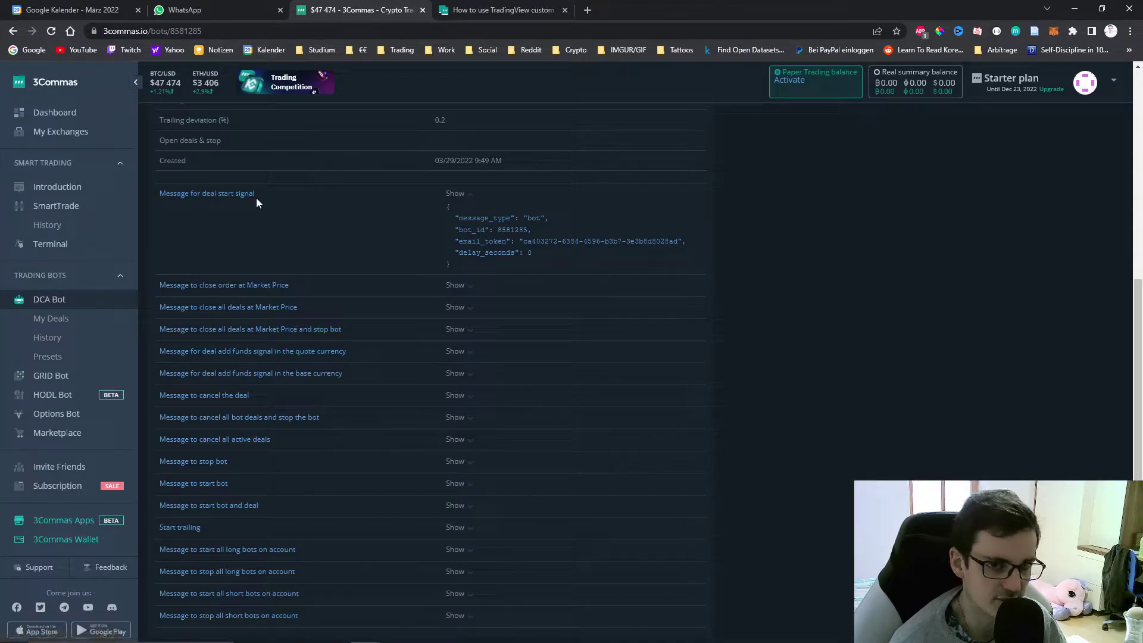
{"action": "scroll", "coordinate": [317, 271], "scroll_direction": "up", "scroll_amount": 8}
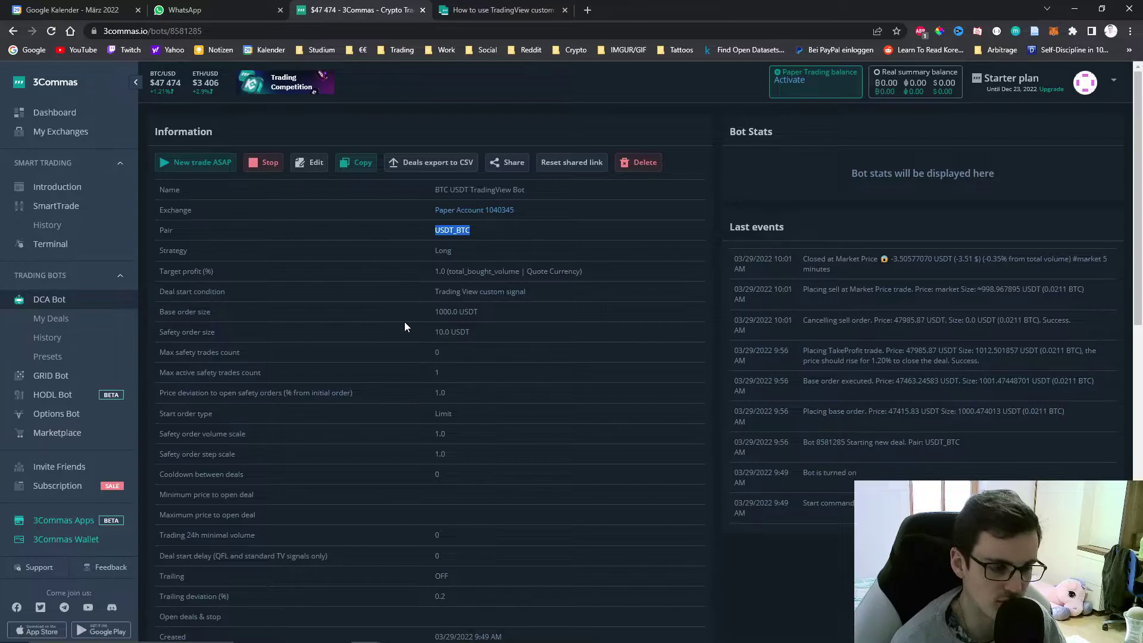
{"action": "scroll", "coordinate": [404, 324], "scroll_direction": "down", "scroll_amount": 6}
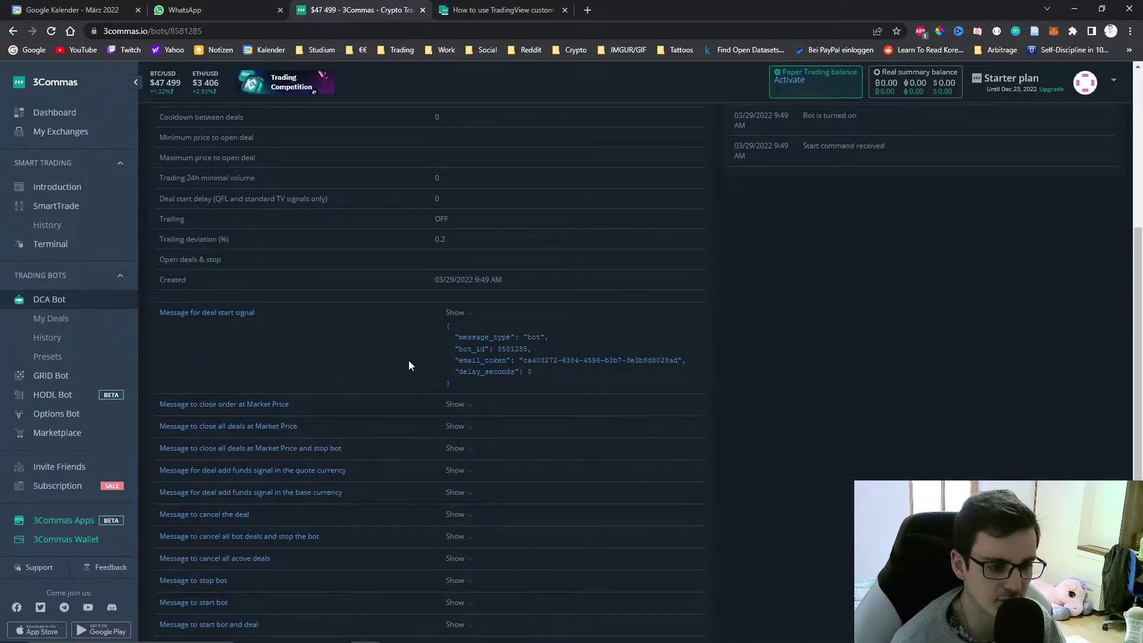
- Select the deal start JSON message, then check the TradingView custom signals help article
{"action": "triple_click", "coordinate": [534, 370]}
{"action": "left_click", "coordinate": [541, 370]}
{"action": "left_click", "coordinate": [534, 10]}
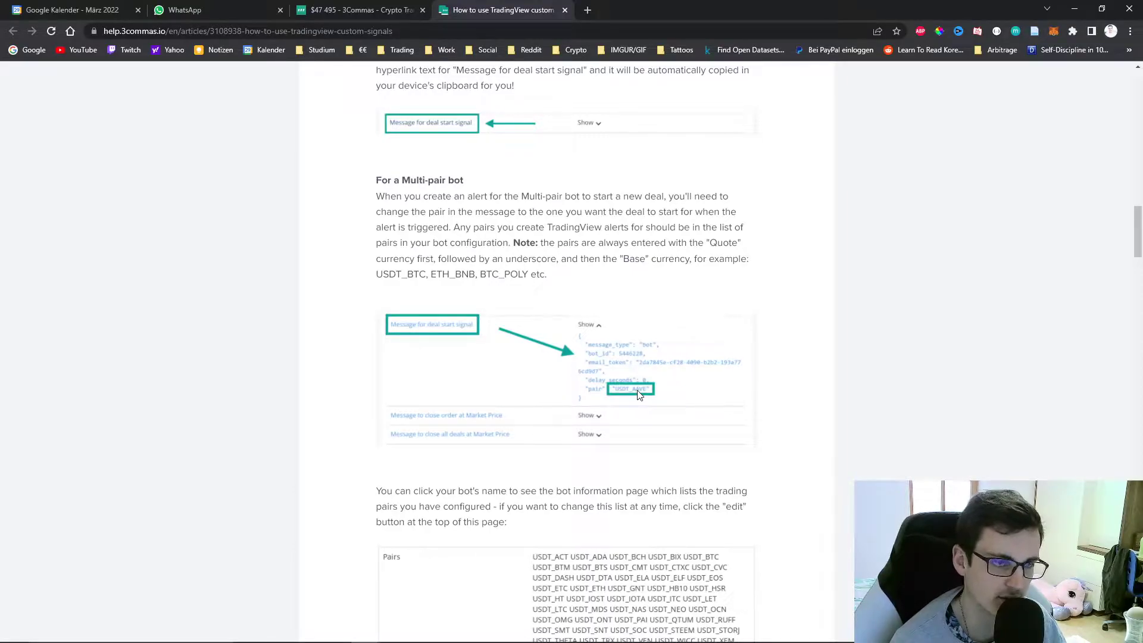
{"action": "left_click", "coordinate": [357, 9]}
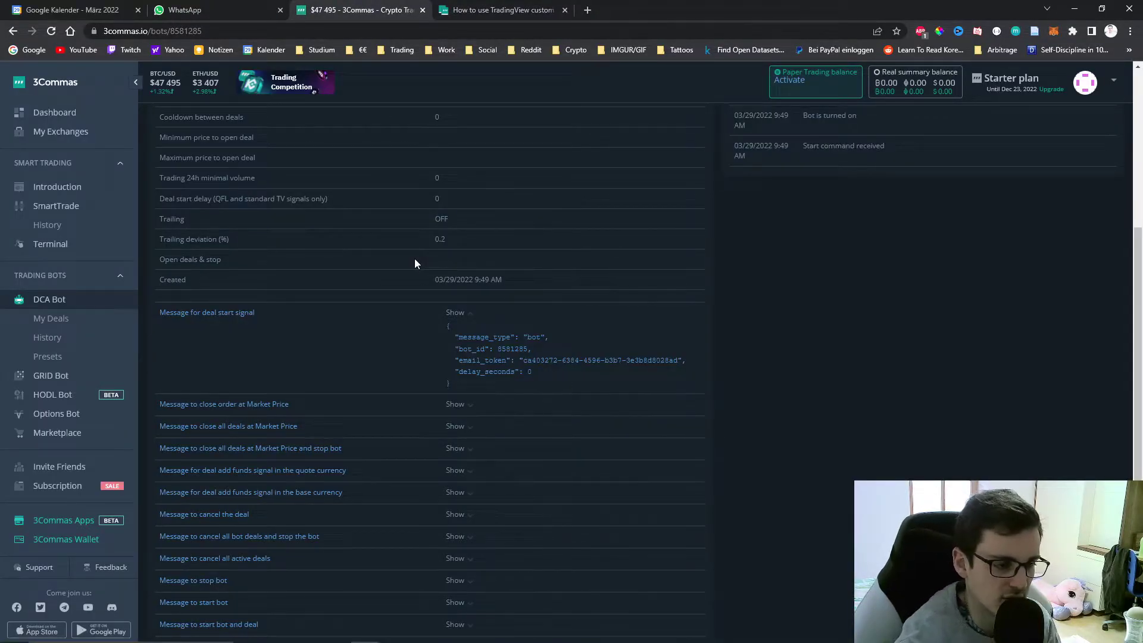
{"action": "scroll", "coordinate": [315, 497], "scroll_direction": "down", "scroll_amount": 3}
{"action": "scroll", "coordinate": [353, 461], "scroll_direction": "up", "scroll_amount": 1}
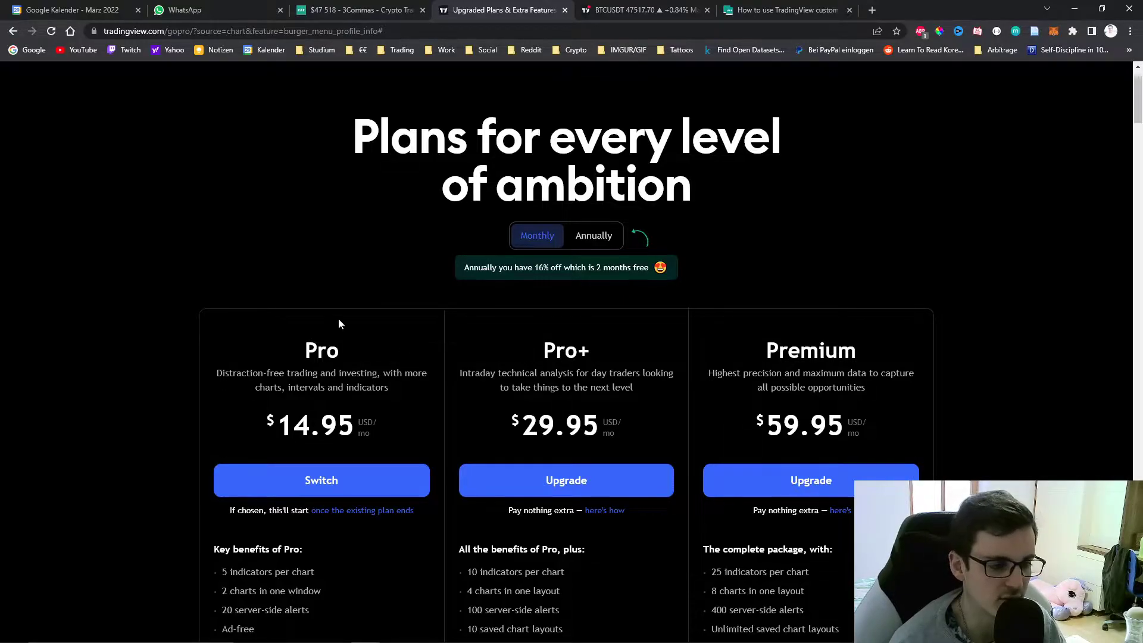
- Compare TradingView plan prices between annual and monthly billing, ending on the BTCUSDT chart
{"action": "left_click", "coordinate": [577, 248]}
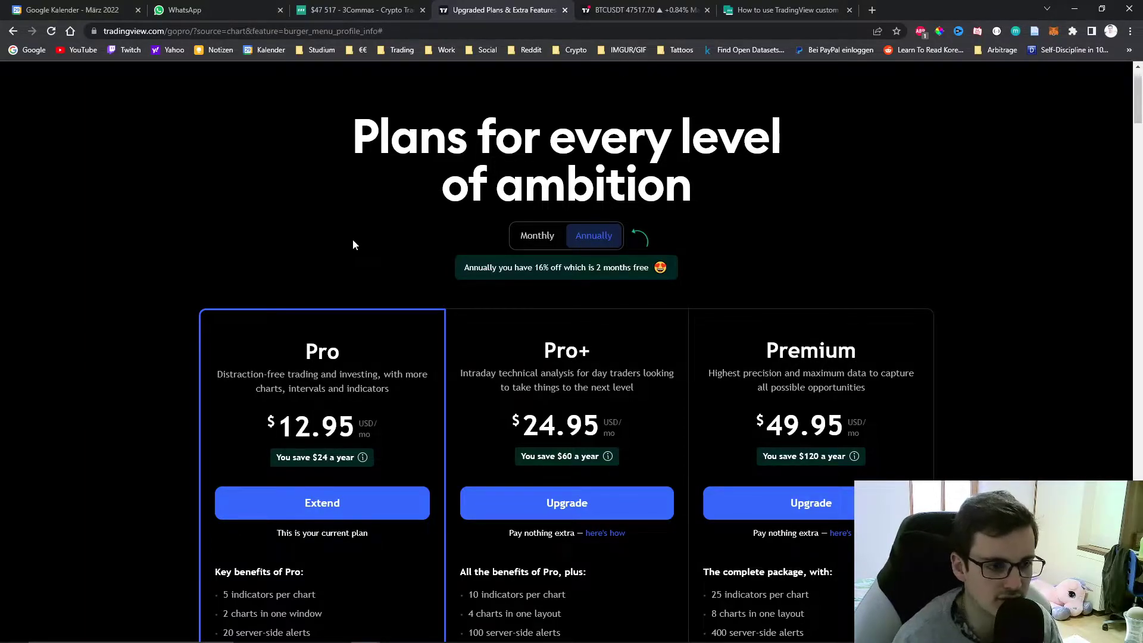
{"action": "left_click", "coordinate": [527, 237]}
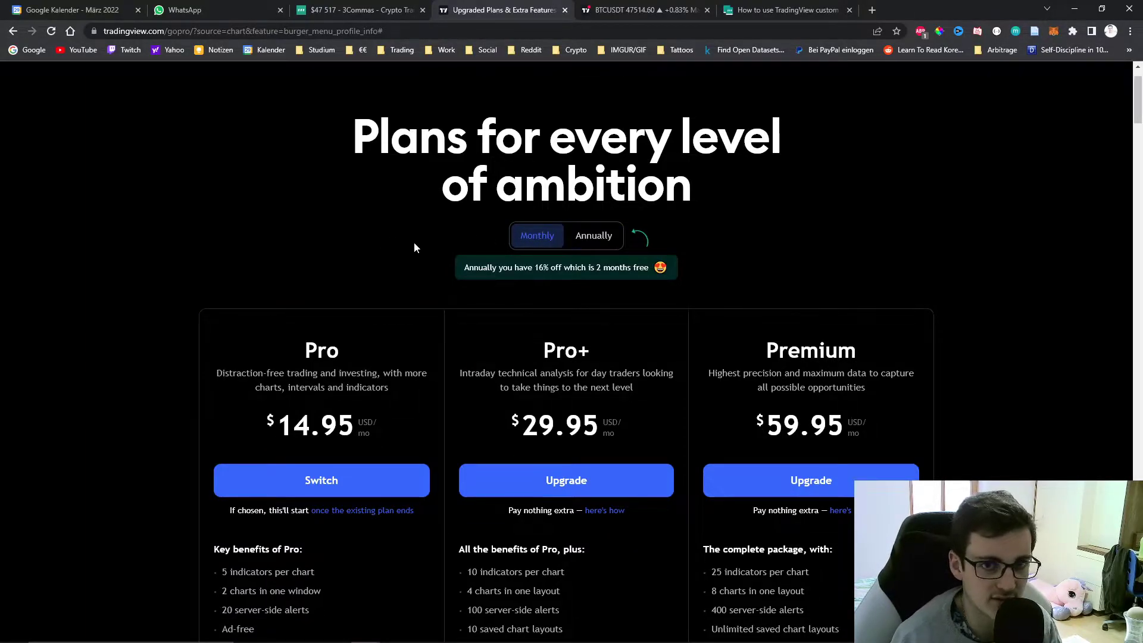
{"action": "left_click", "coordinate": [593, 236]}
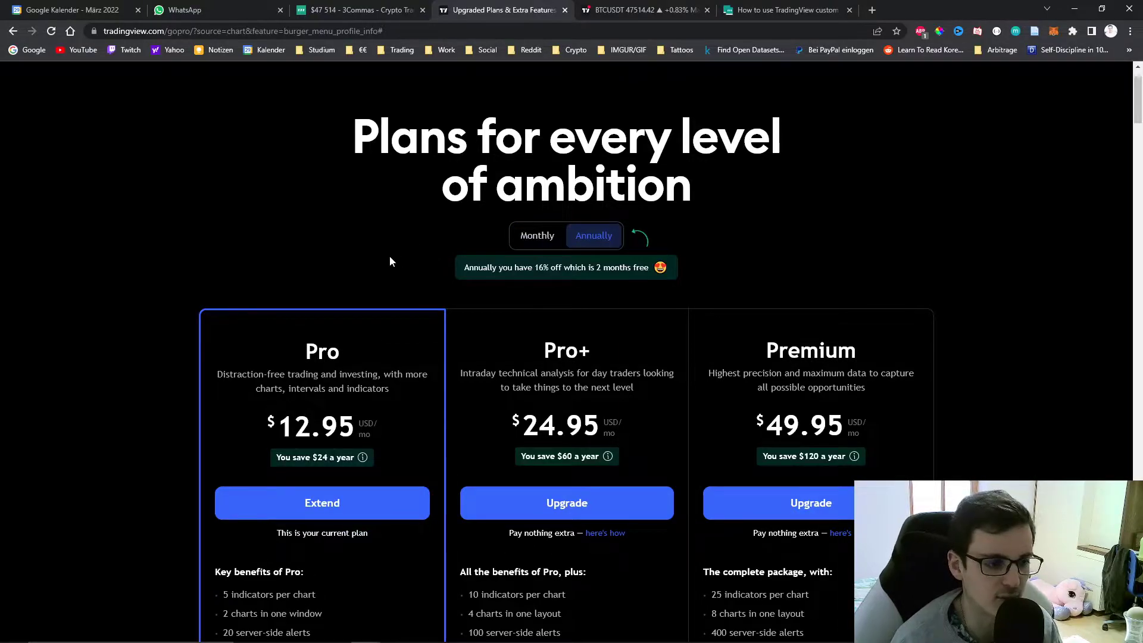
{"action": "left_click", "coordinate": [643, 9]}
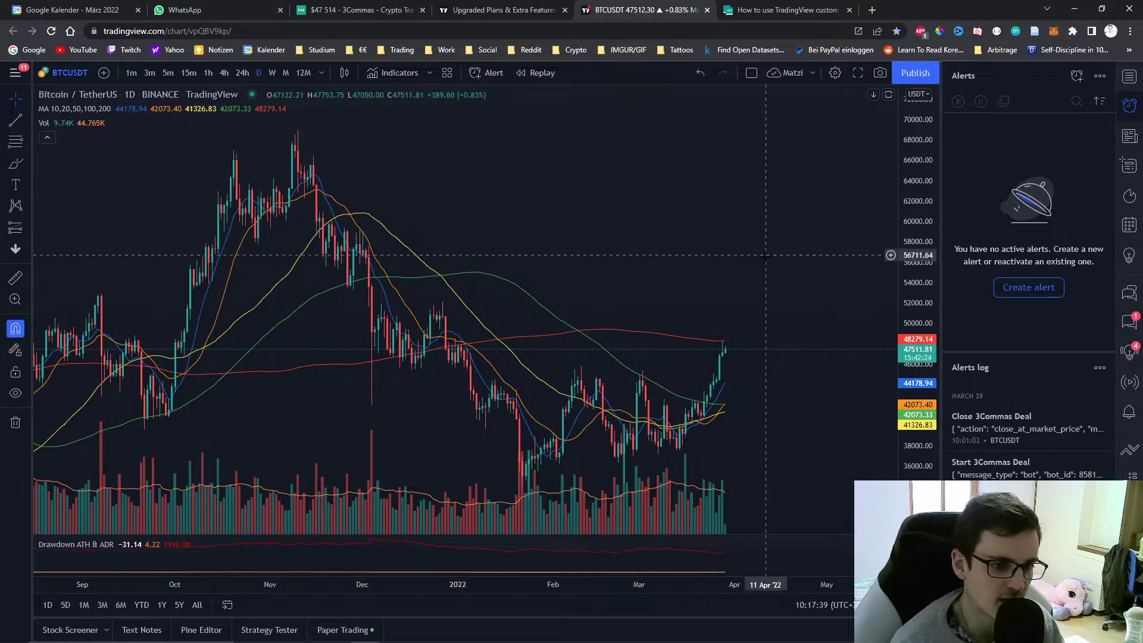
- Switch the BTCUSDT chart to 1-minute candles, leaving space after the latest bar
{"action": "left_click_drag", "start_coordinate": [768, 271], "coordinate": [628, 257]}
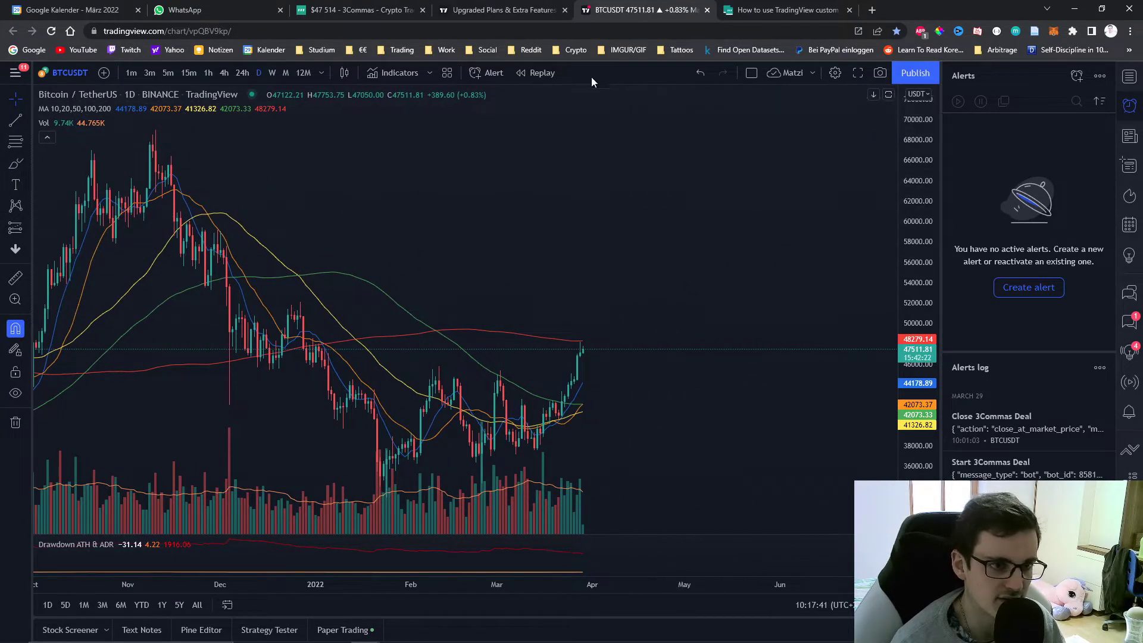
{"action": "scroll", "coordinate": [516, 412], "scroll_direction": "up", "scroll_amount": 2}
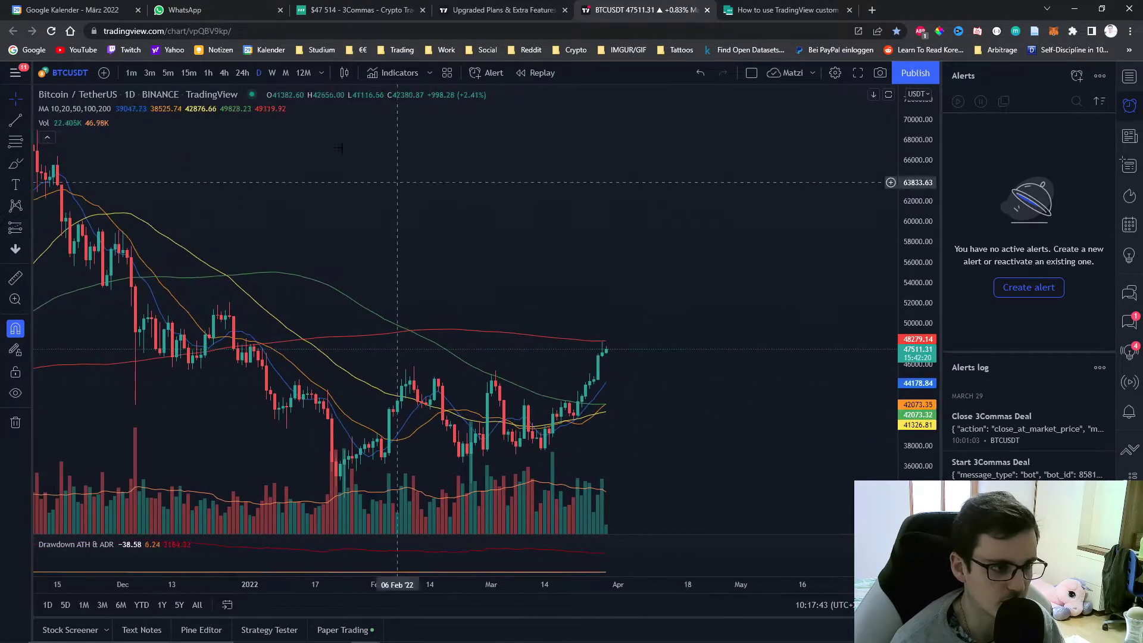
{"action": "left_click", "coordinate": [131, 72]}
{"action": "scroll", "coordinate": [676, 352], "scroll_direction": "up", "scroll_amount": 2}
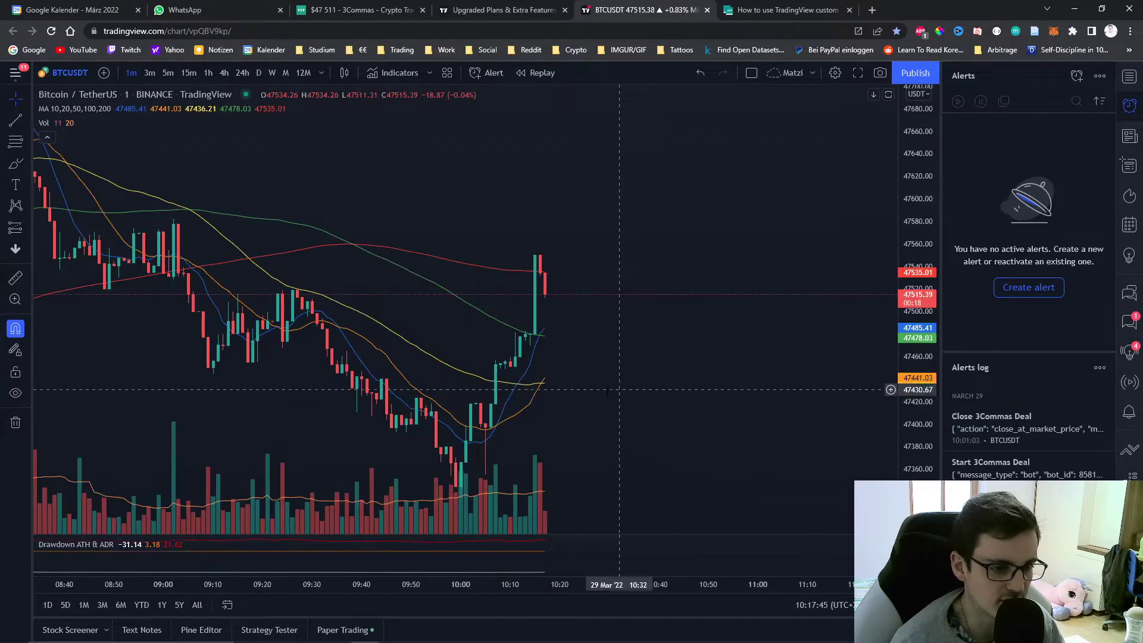
{"action": "right_click", "coordinate": [590, 297]}
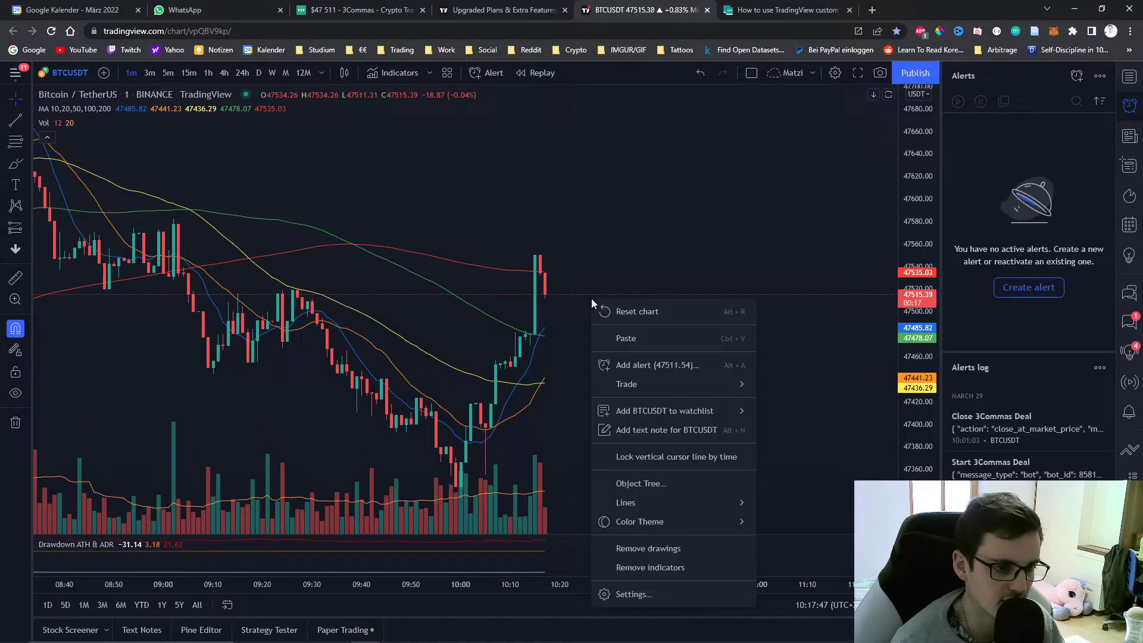
{"action": "left_click", "coordinate": [663, 362]}
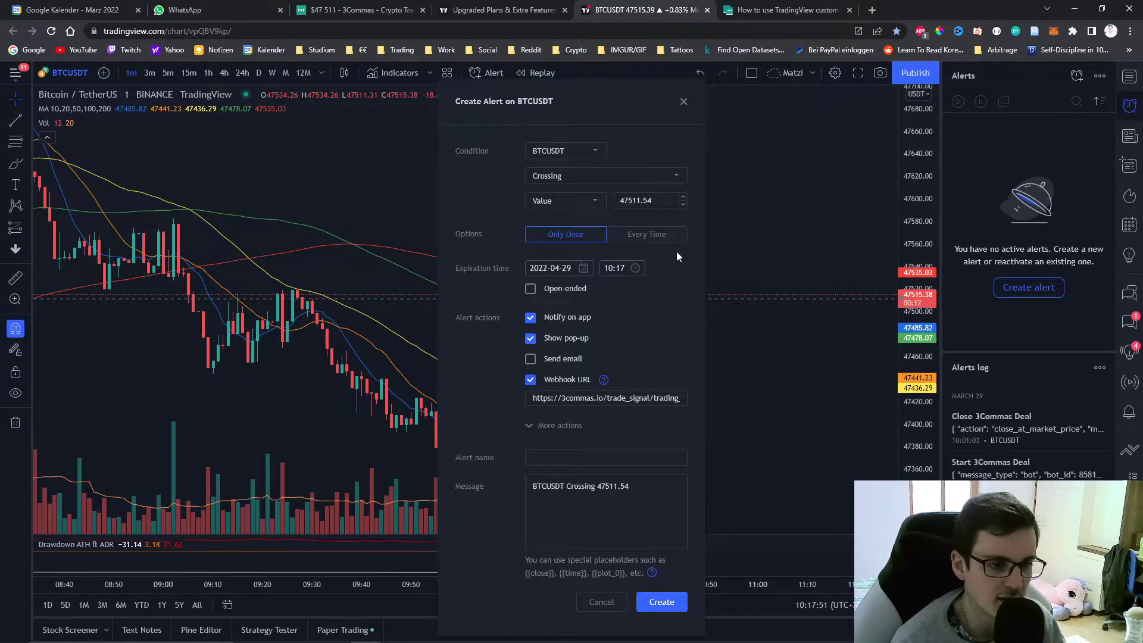
{"action": "left_click", "coordinate": [601, 398]}
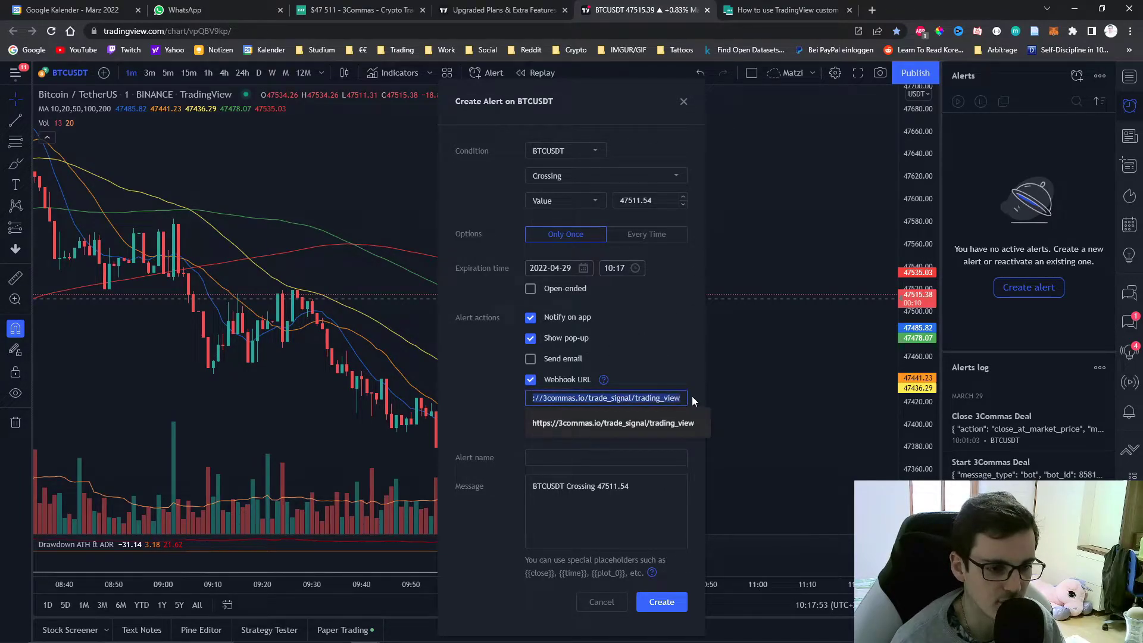
{"action": "left_click", "coordinate": [655, 348]}
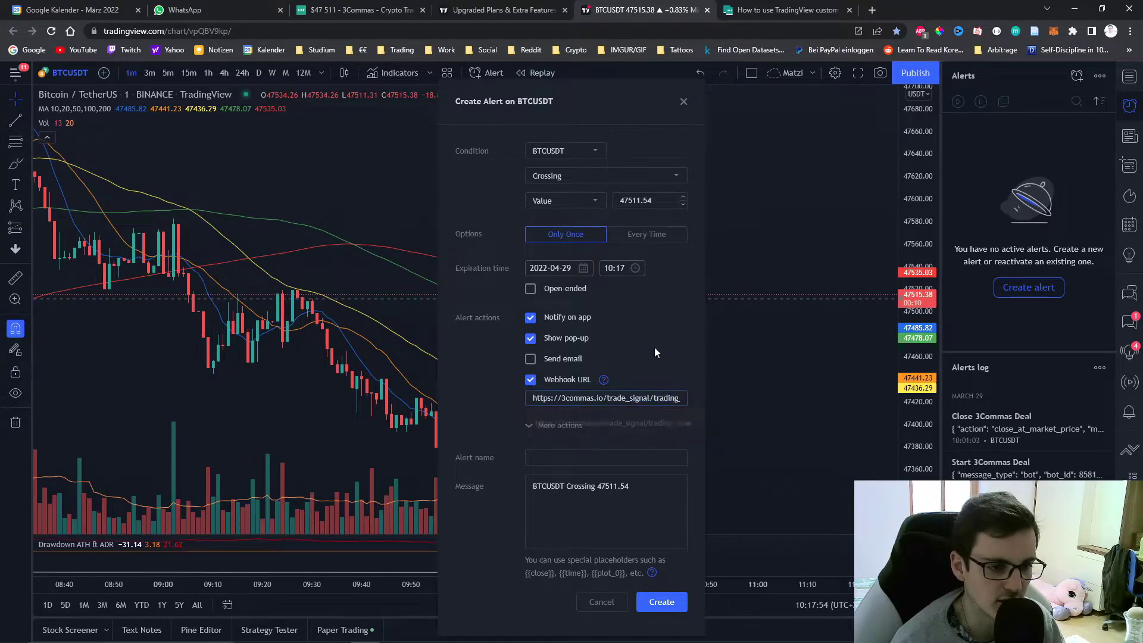
{"action": "left_click", "coordinate": [748, 13]}
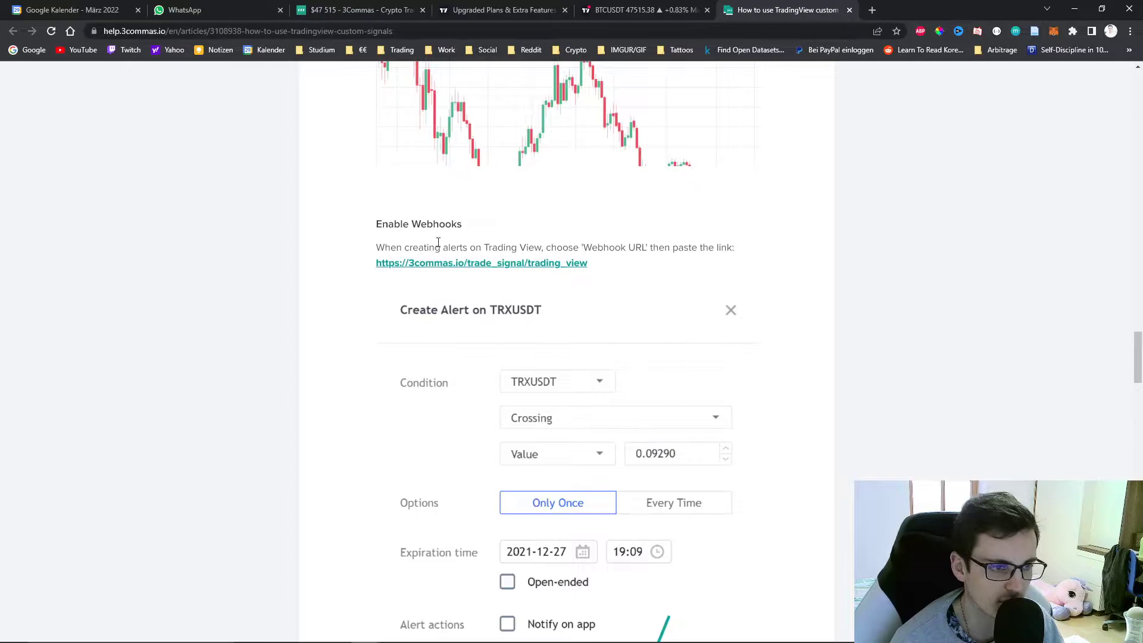
{"action": "scroll", "coordinate": [455, 291], "scroll_direction": "up", "scroll_amount": 1}
{"action": "left_click_drag", "start_coordinate": [375, 286], "coordinate": [492, 289]}
{"action": "scroll", "coordinate": [492, 289], "scroll_direction": "up", "scroll_amount": 1}
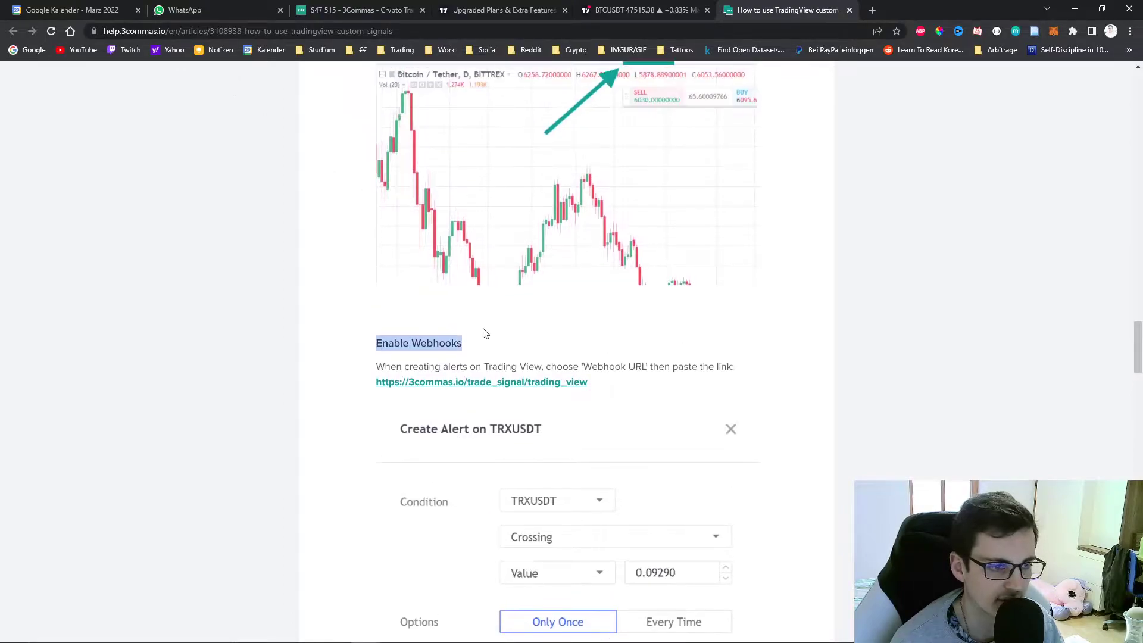
{"action": "left_click_drag", "start_coordinate": [600, 390], "coordinate": [374, 382]}
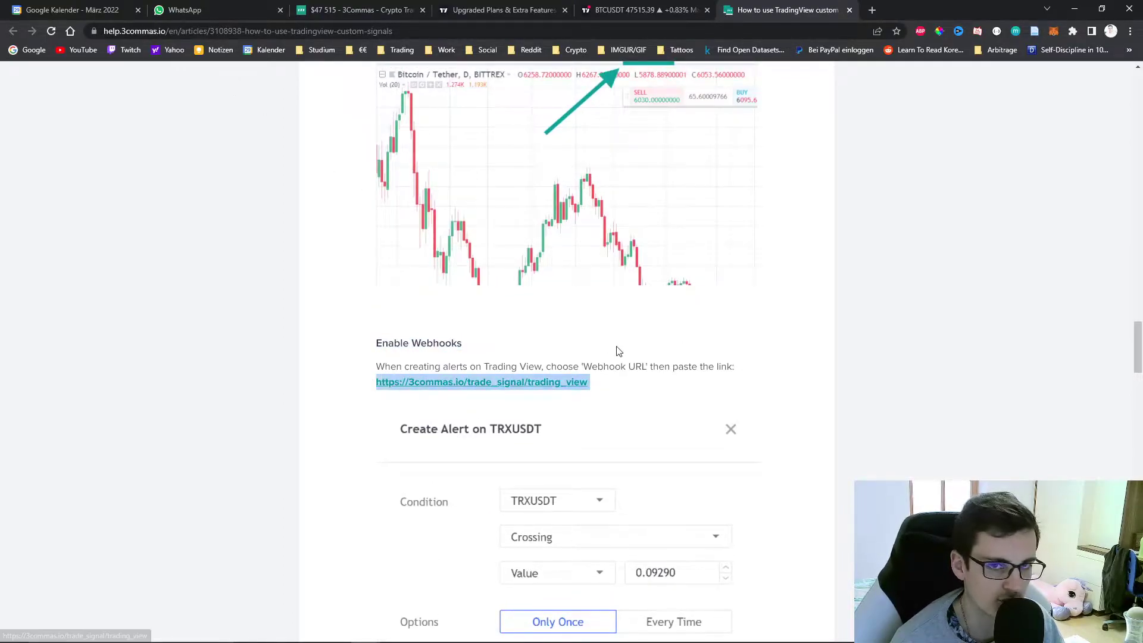
{"action": "left_click", "coordinate": [610, 12]}
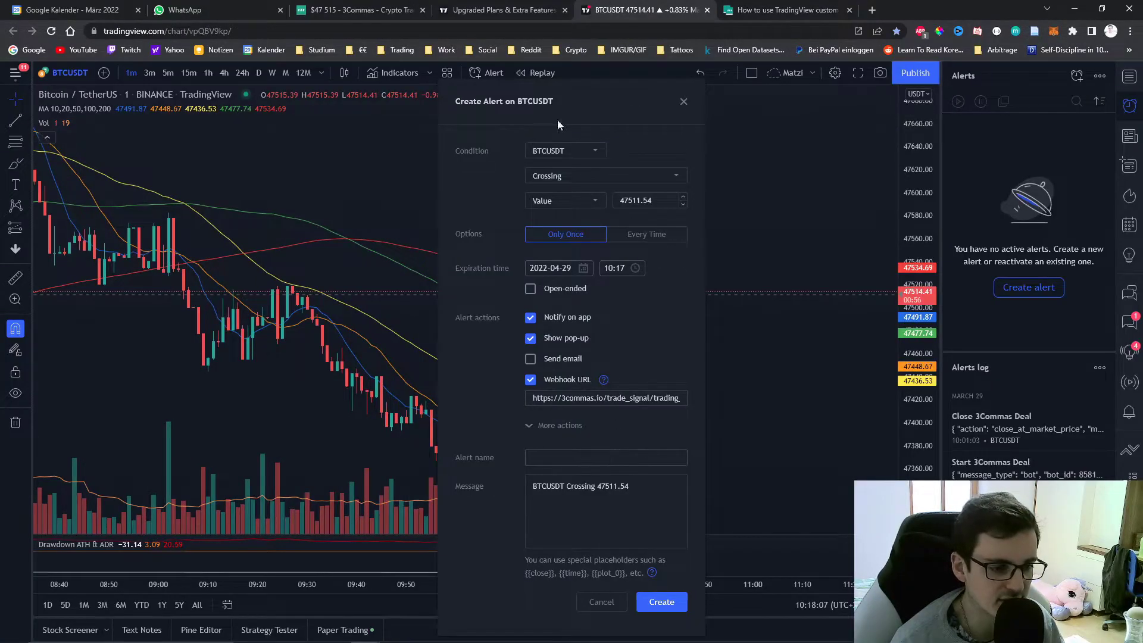
- Paste the bot's deal start JSON as the alert message and create it as 'Start 3Commas Deal'
{"action": "left_click_drag", "start_coordinate": [357, 10], "coordinate": [500, 10]}
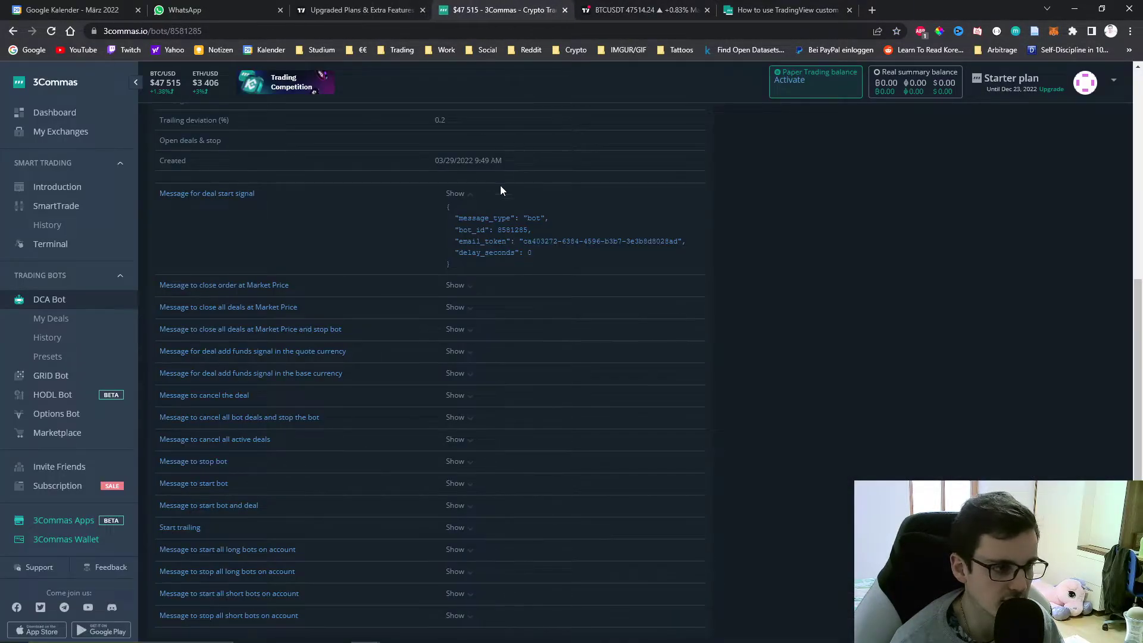
{"action": "scroll", "coordinate": [500, 190], "scroll_direction": "up", "scroll_amount": 1}
{"action": "left_click", "coordinate": [494, 290]}
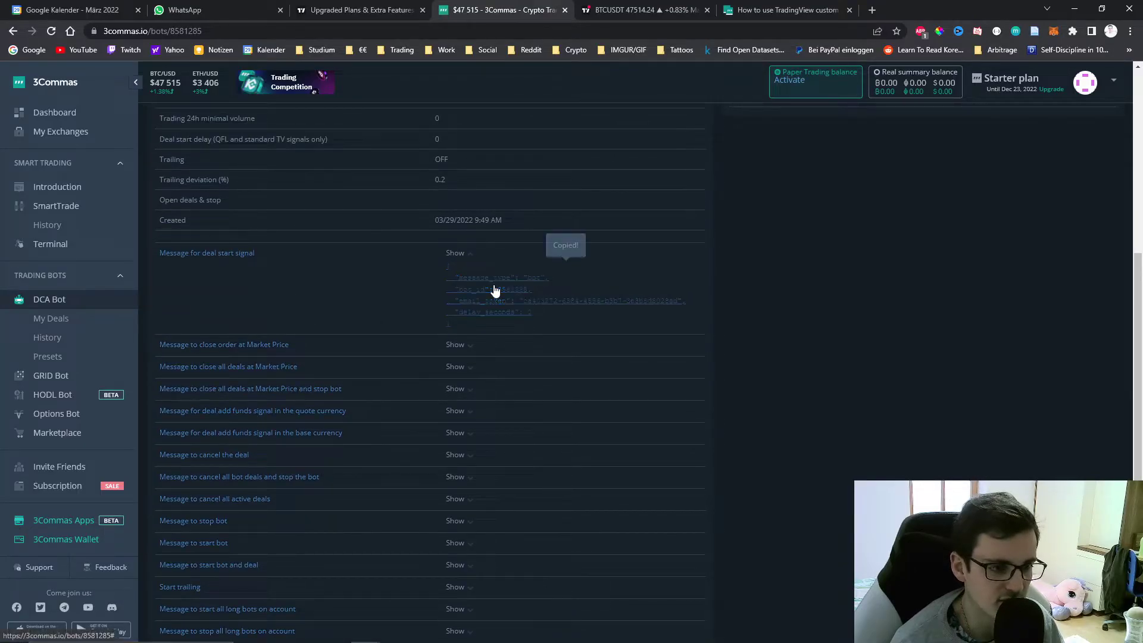
{"action": "left_click", "coordinate": [632, 10]}
{"action": "left_click_drag", "start_coordinate": [630, 486], "coordinate": [495, 519]}
{"action": "key", "text": "ctrl+v"}
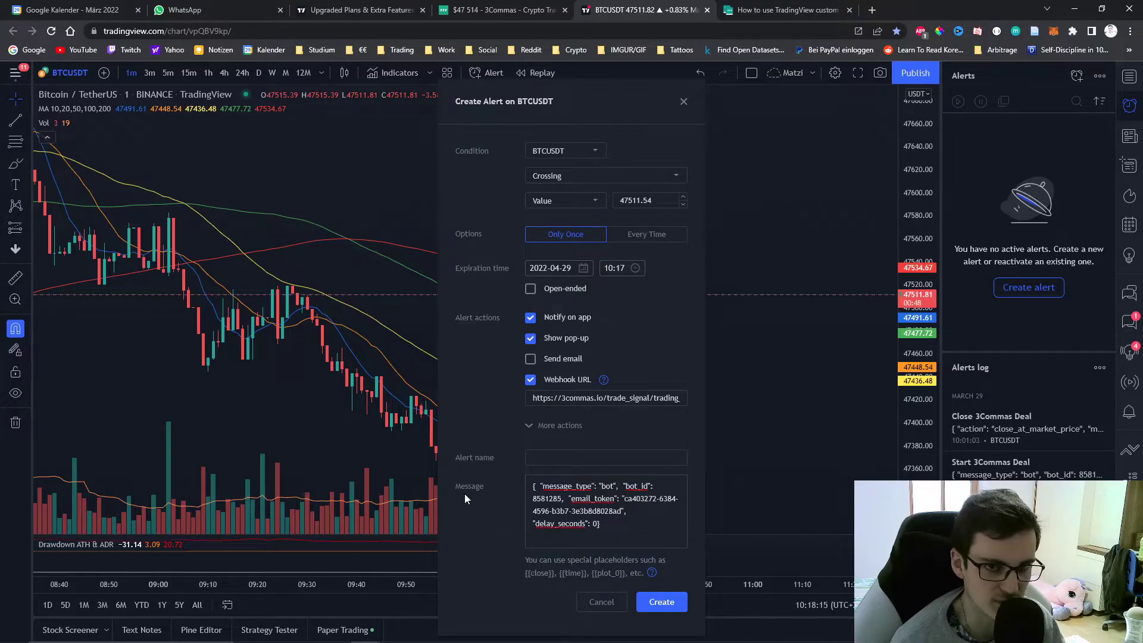
{"action": "left_click", "coordinate": [549, 462]}
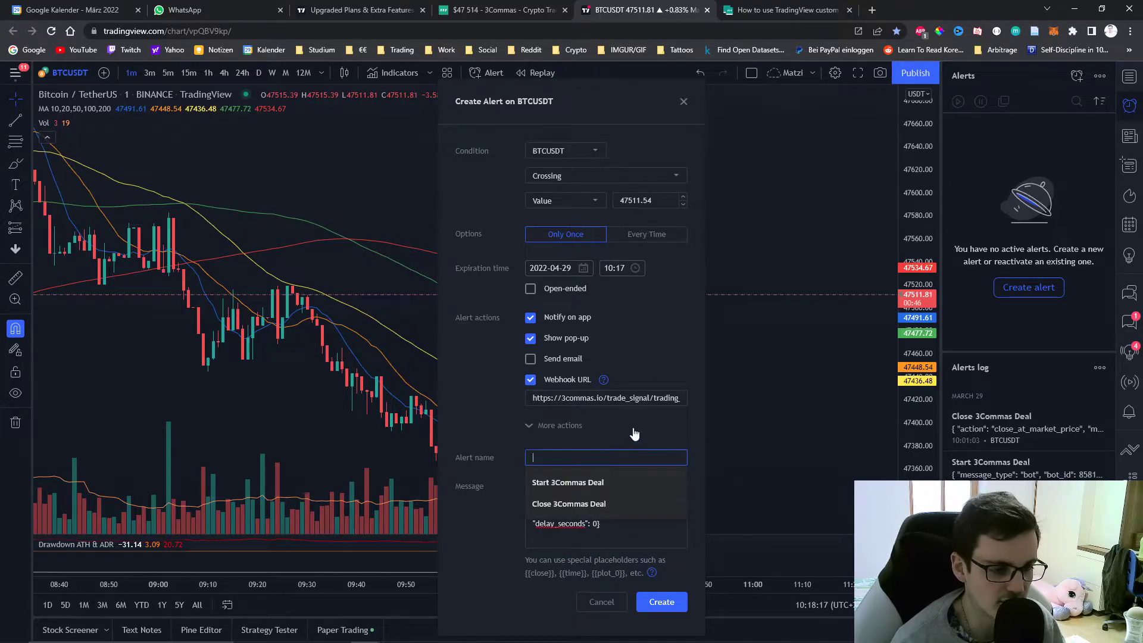
{"action": "left_click", "coordinate": [598, 483]}
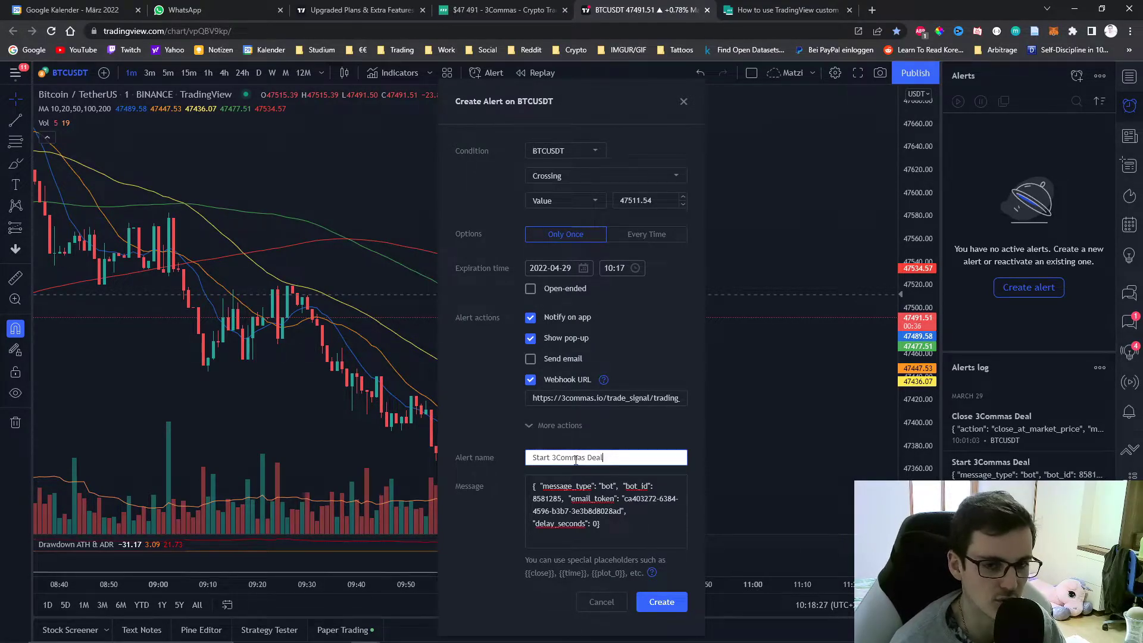
{"action": "left_click", "coordinate": [662, 601]}
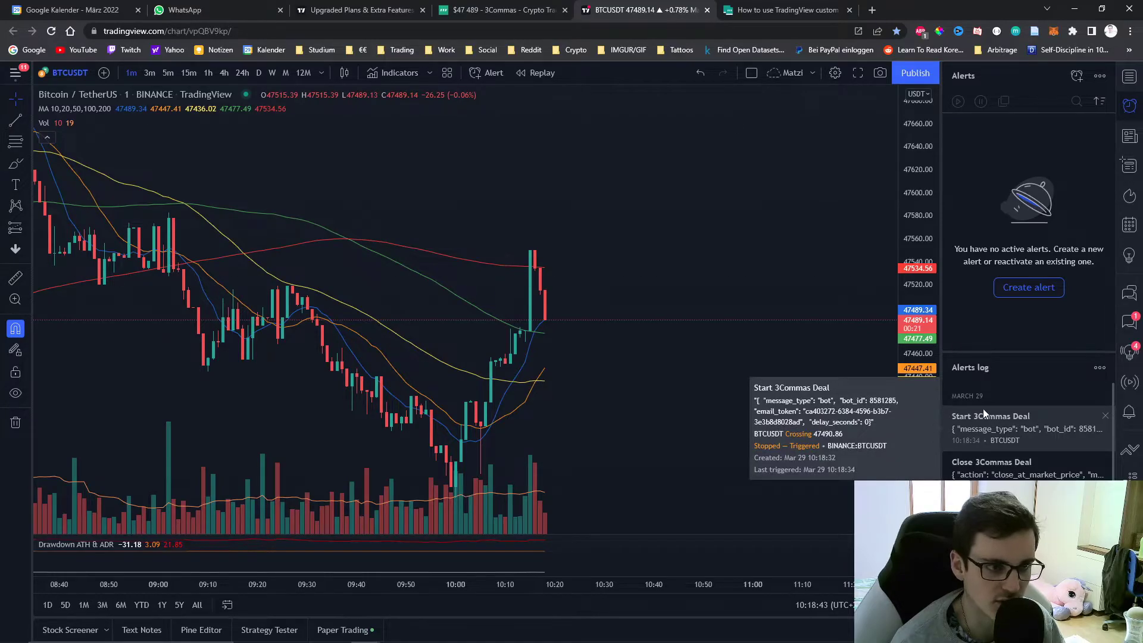
- Reload the bot page and confirm the new USDT_BTC deal in Last events and My Deals
{"action": "left_click", "coordinate": [531, 5]}
{"action": "scroll", "coordinate": [440, 291], "scroll_direction": "up", "scroll_amount": 8}
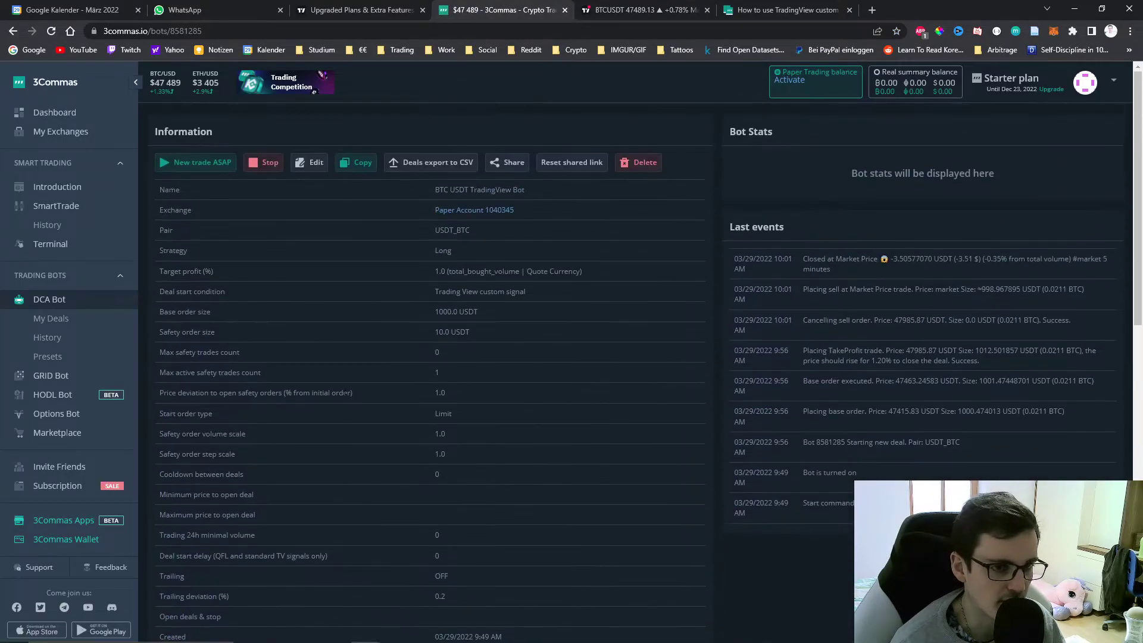
{"action": "key", "text": "F5"}
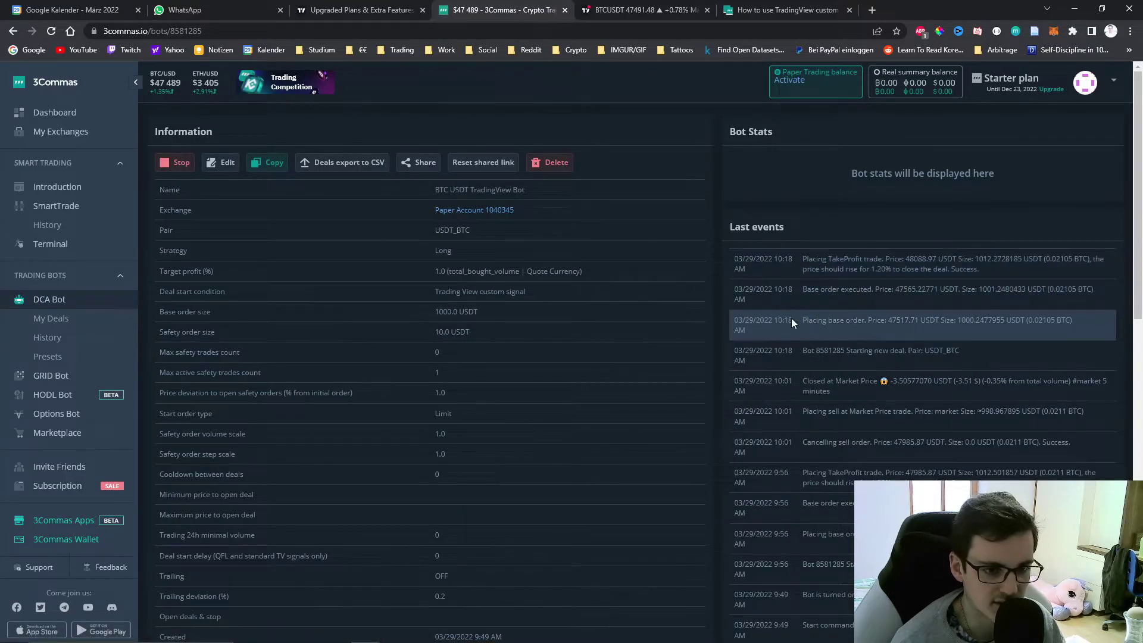
{"action": "left_click", "coordinate": [614, 9]}
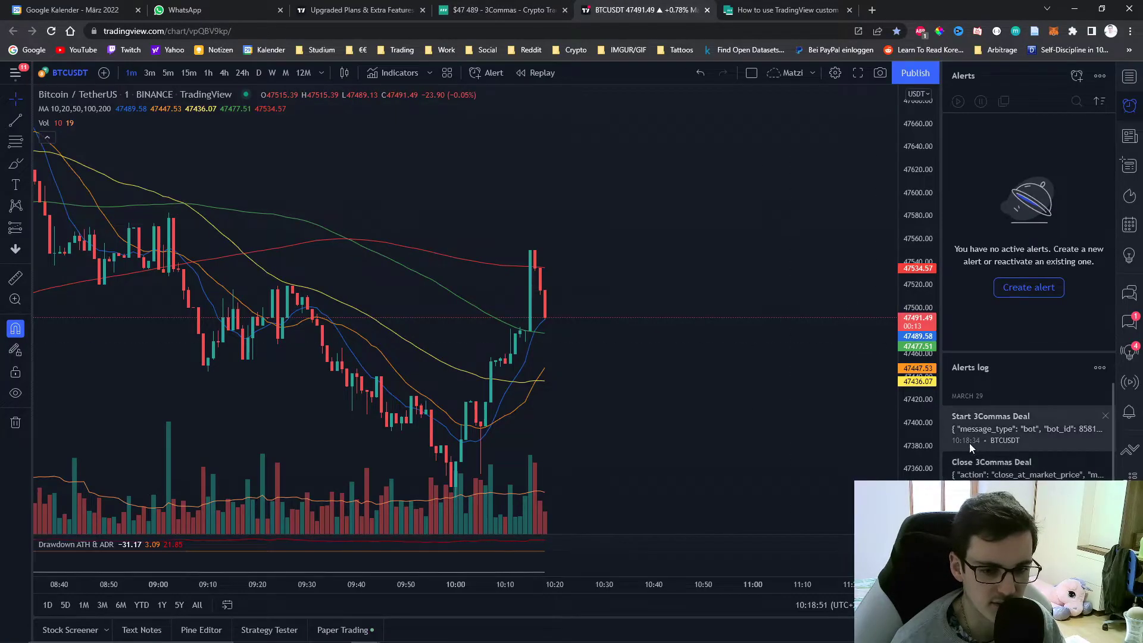
{"action": "mouse_move", "coordinate": [969, 443]}
{"action": "key", "text": "ctrl+shift+Tab"}
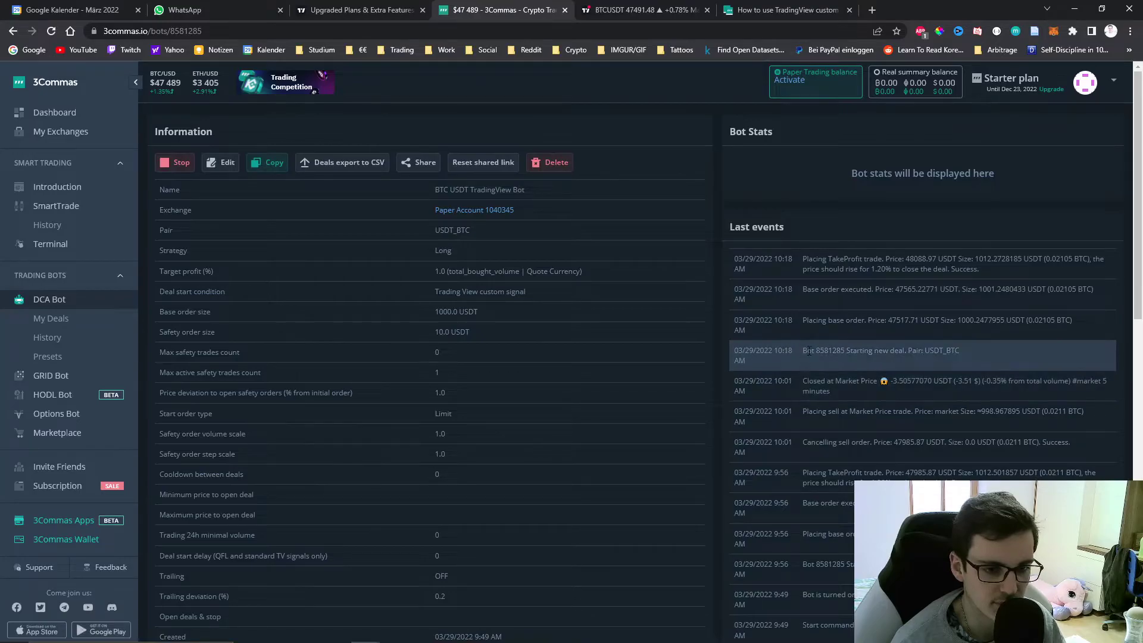
{"action": "double_click", "coordinate": [931, 351]}
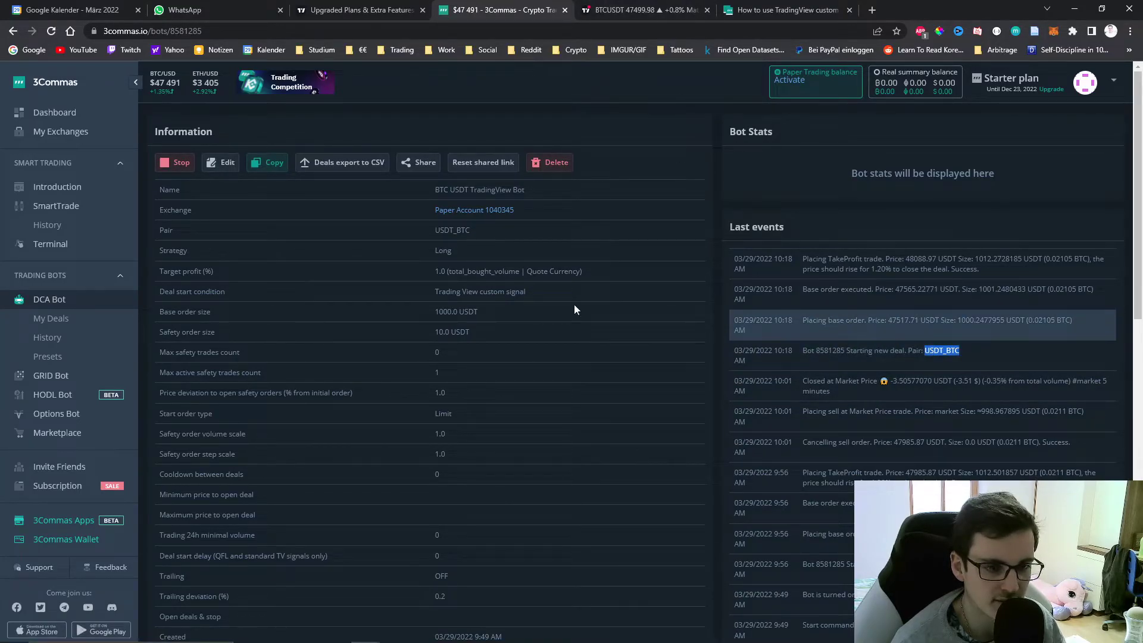
{"action": "left_click", "coordinate": [50, 318]}
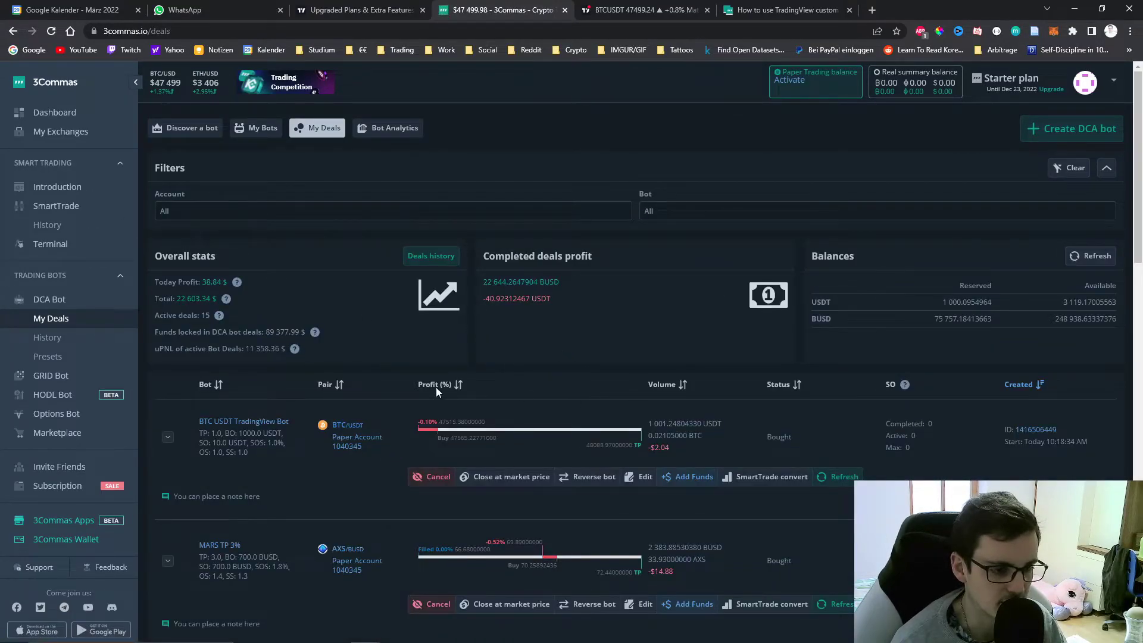
- Reopen the BTC USDT TradingView Bot details and copy the close-order-at-market-price message
{"action": "left_click", "coordinate": [659, 11]}
{"action": "left_click", "coordinate": [503, 10]}
{"action": "left_click", "coordinate": [115, 297]}
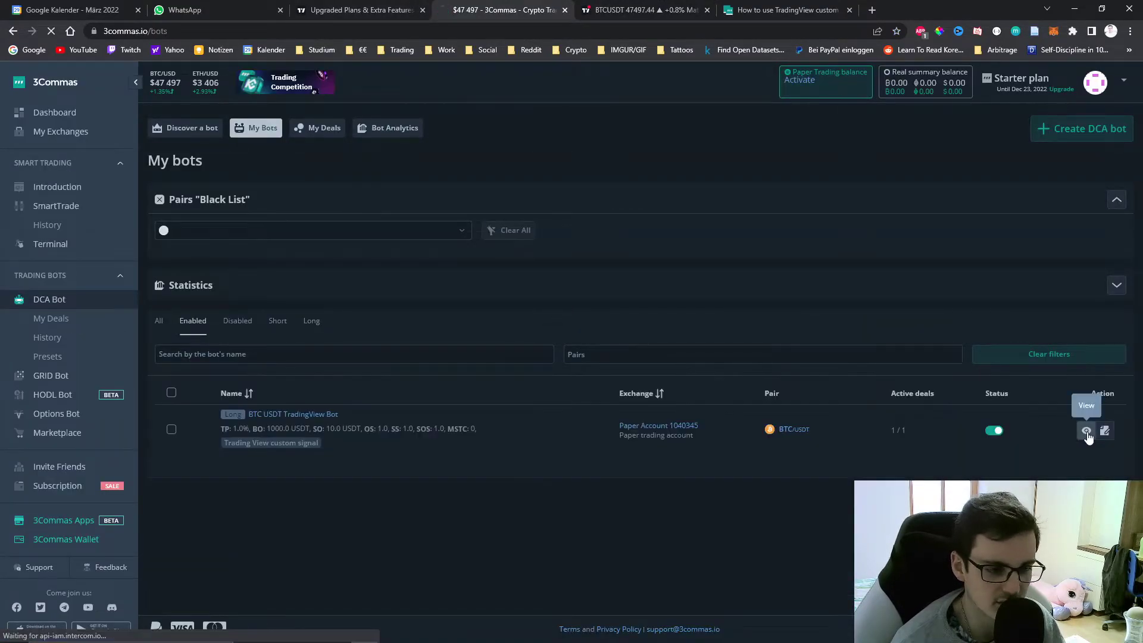
{"action": "left_click", "coordinate": [1086, 431]}
{"action": "scroll", "coordinate": [453, 328], "scroll_direction": "down", "scroll_amount": 15}
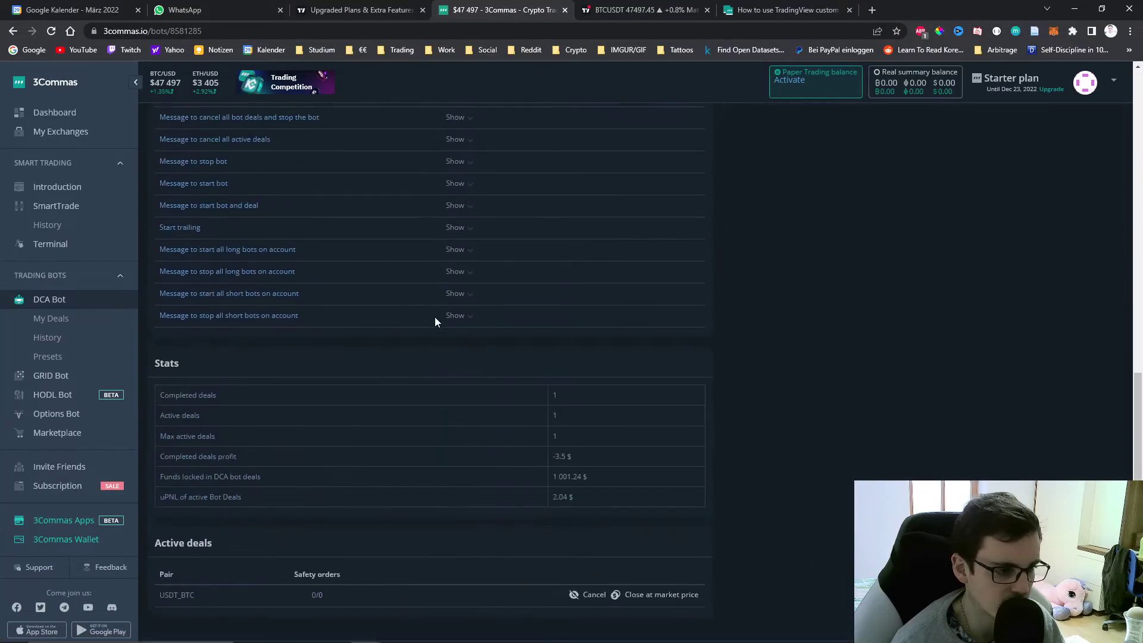
{"action": "scroll", "coordinate": [435, 317], "scroll_direction": "up", "scroll_amount": 4}
{"action": "left_click", "coordinate": [250, 216]}
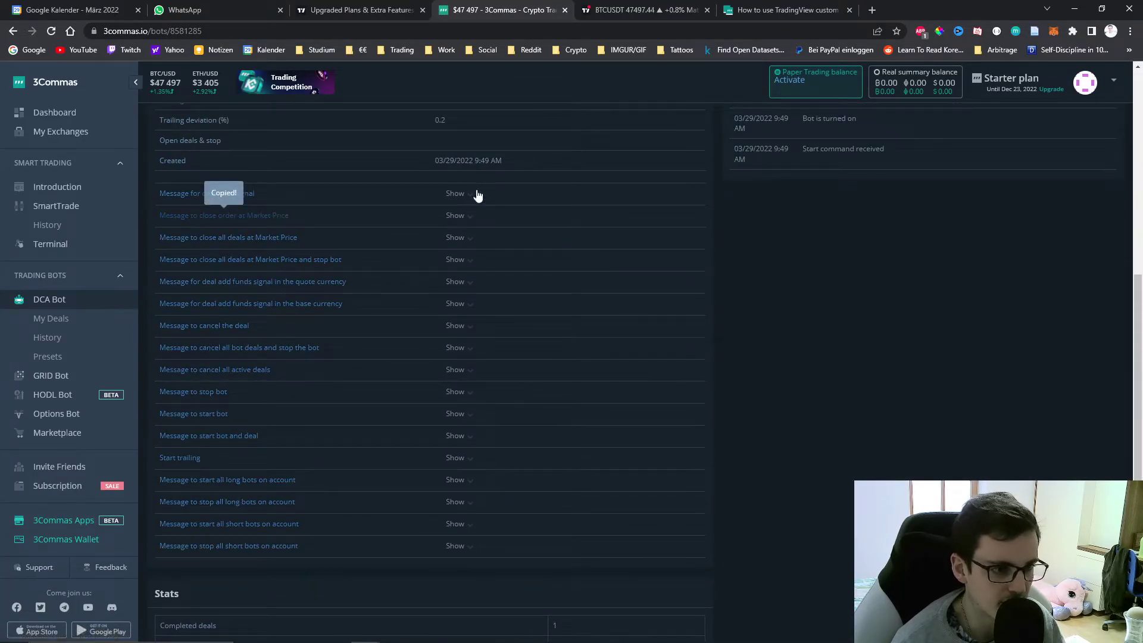
{"action": "left_click", "coordinate": [643, 9]}
- Create a 'Close 3Commas Deal' alert with the pasted close-at-market-price JSON and dismiss its trigger notice
{"action": "right_click", "coordinate": [593, 307]}
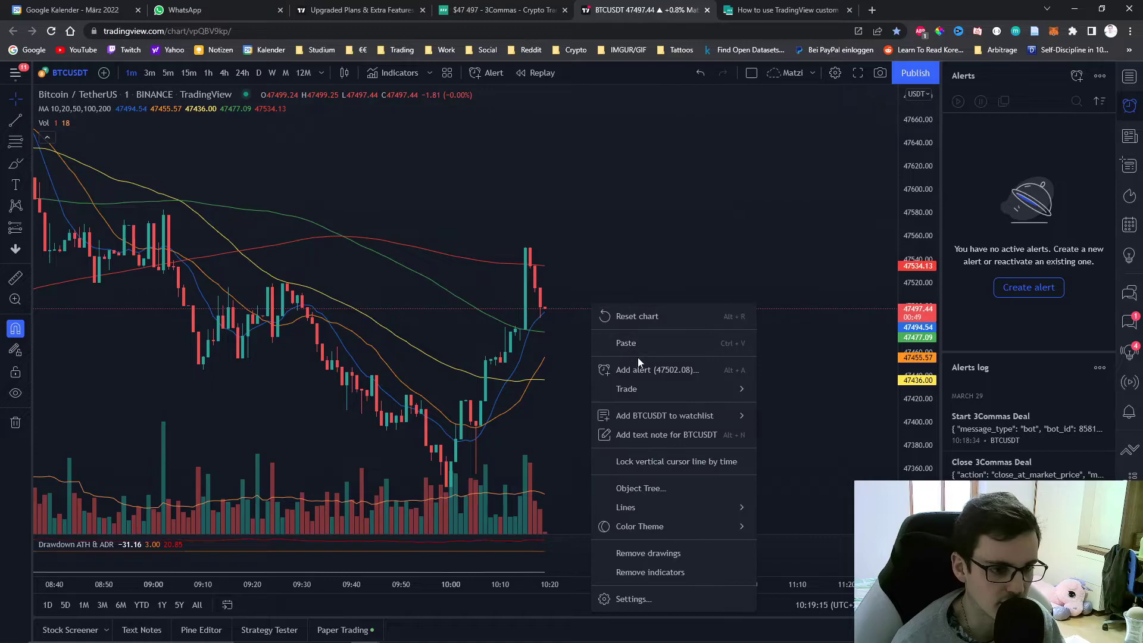
{"action": "left_click", "coordinate": [638, 369]}
{"action": "key", "text": "ctrl+a"}
{"action": "key", "text": "ctrl+v"}
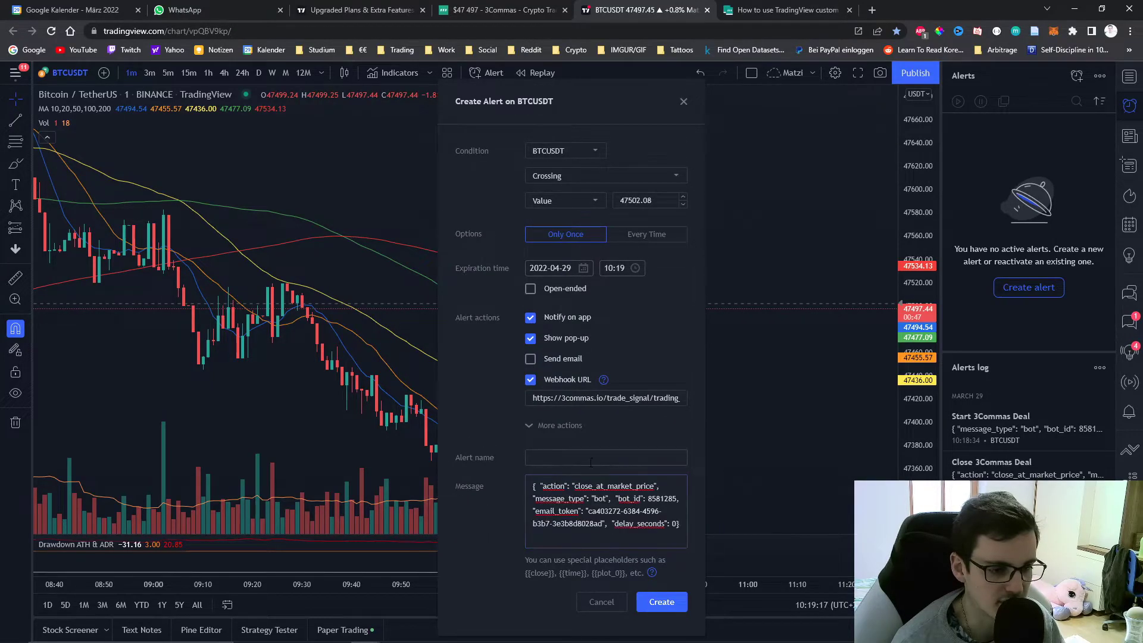
{"action": "left_click", "coordinate": [591, 462]}
{"action": "left_click", "coordinate": [581, 503]}
{"action": "left_click", "coordinate": [670, 605]}
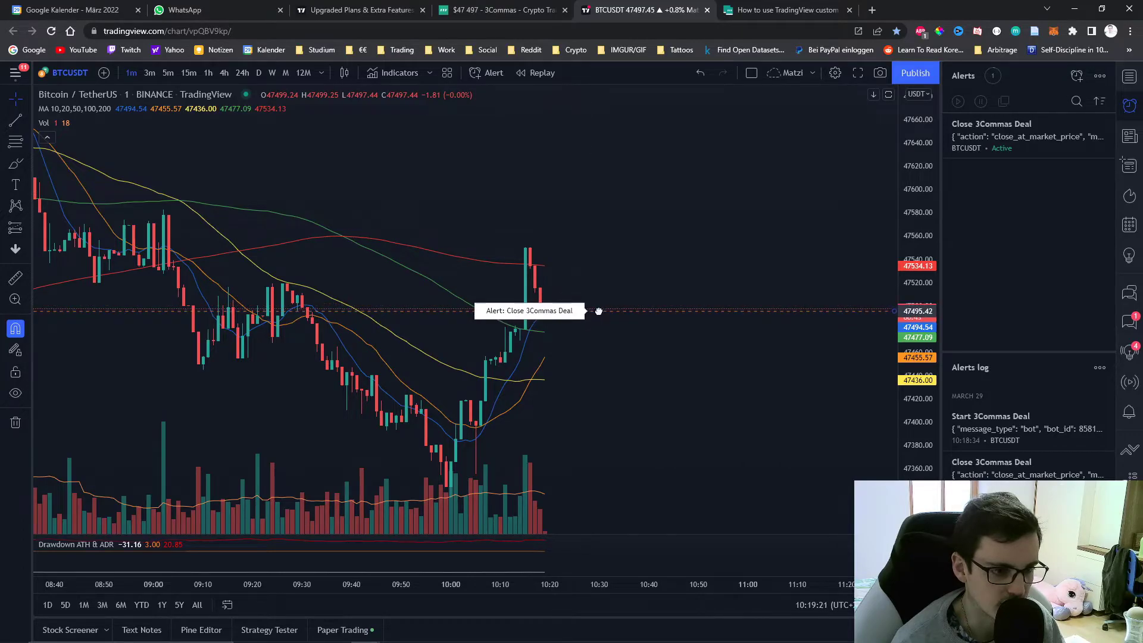
{"action": "double_click", "coordinate": [598, 311]}
{"action": "left_click", "coordinate": [609, 602]}
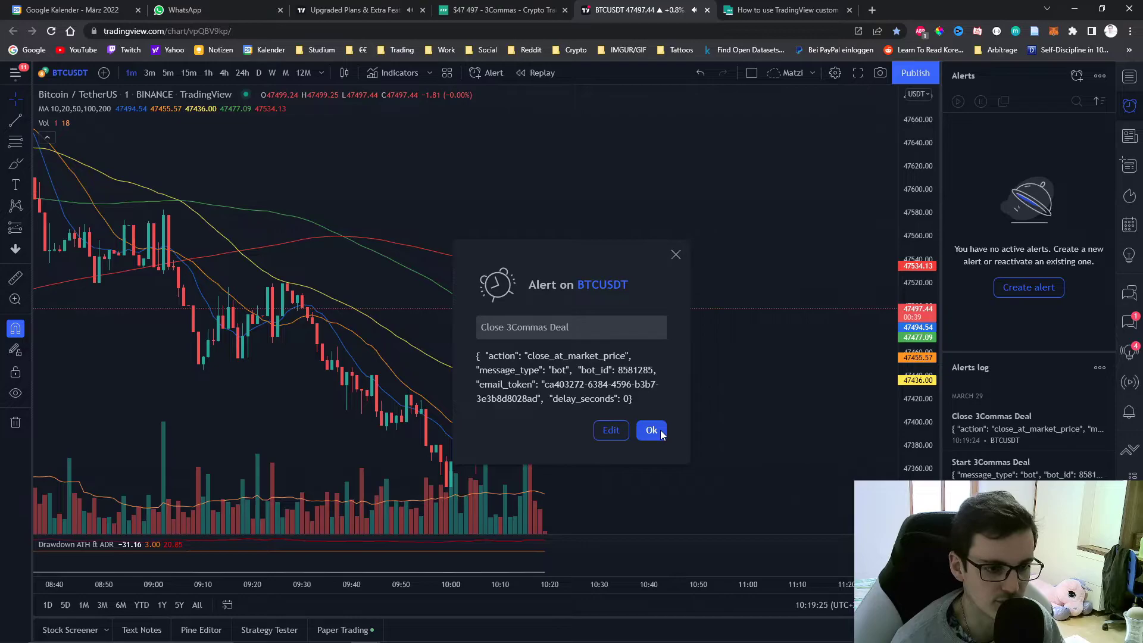
{"action": "left_click", "coordinate": [652, 430]}
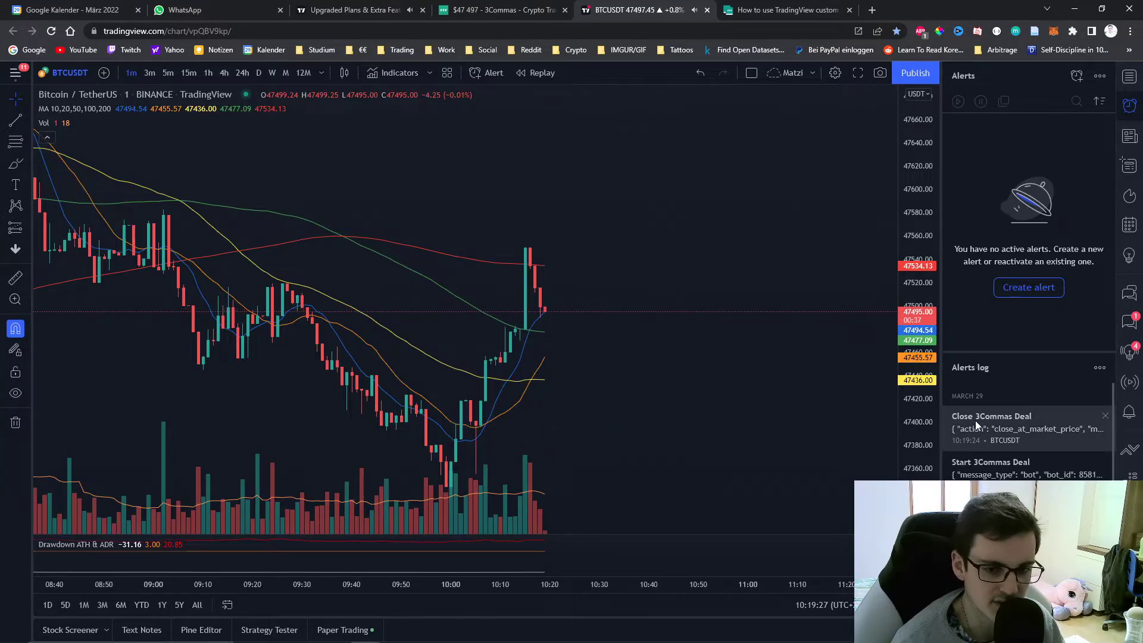
- Reload the bot page and confirm in History the deal closed at market price, −2.07 USDT
{"action": "left_click", "coordinate": [502, 9]}
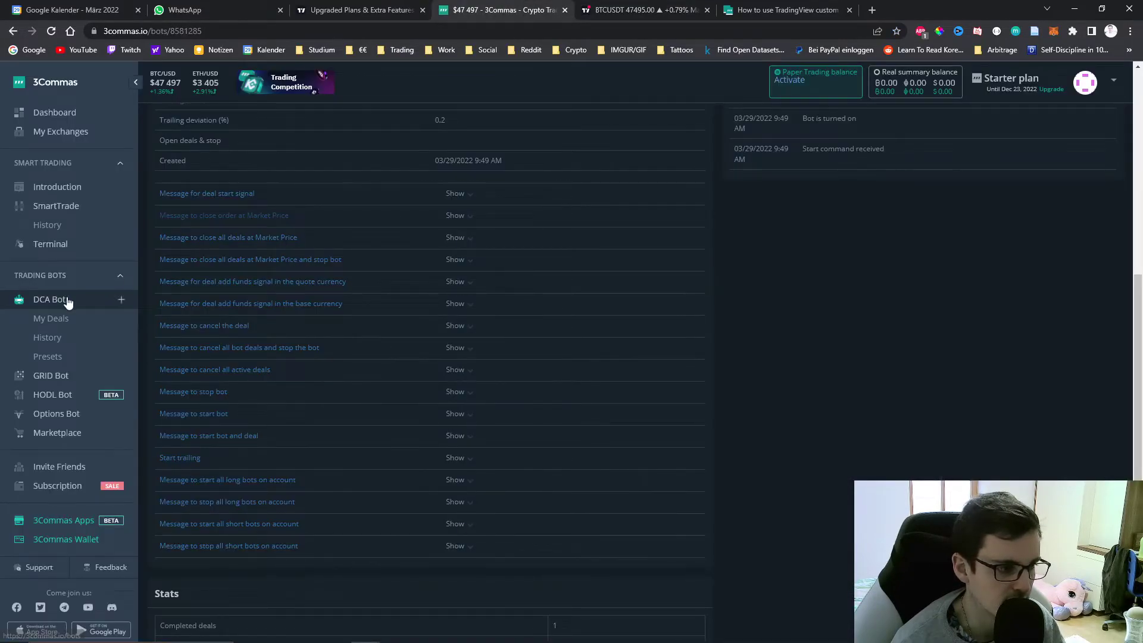
{"action": "scroll", "coordinate": [487, 355], "scroll_direction": "up", "scroll_amount": 10}
{"action": "left_click", "coordinate": [51, 31]}
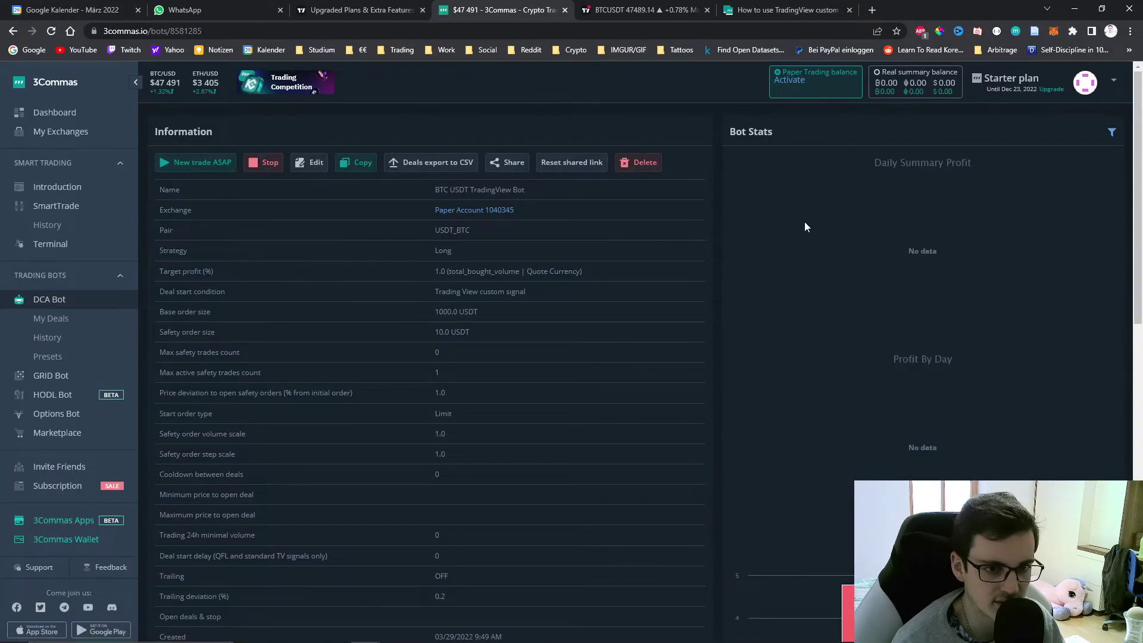
{"action": "scroll", "coordinate": [808, 395], "scroll_direction": "down", "scroll_amount": 10}
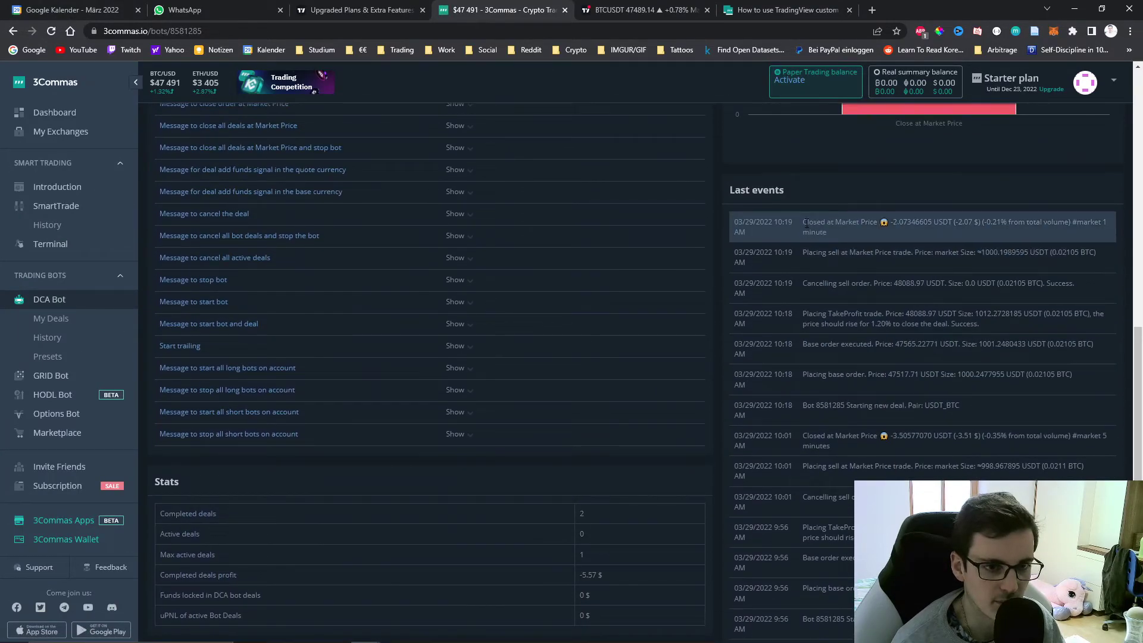
{"action": "left_click_drag", "start_coordinate": [801, 221], "coordinate": [879, 222]}
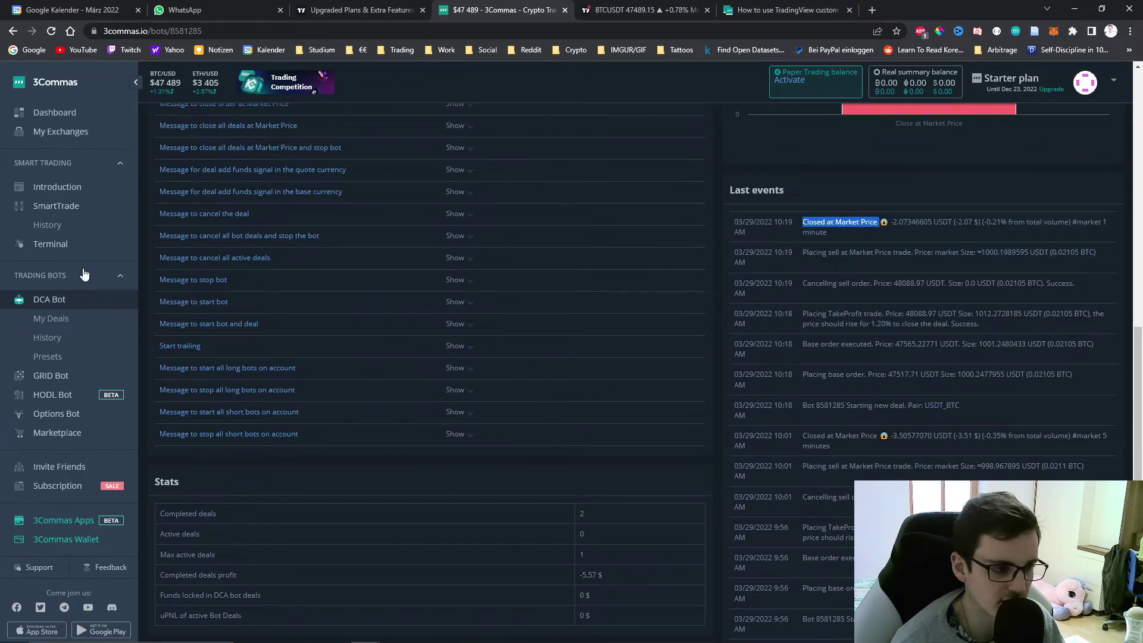
{"action": "left_click", "coordinate": [60, 338]}
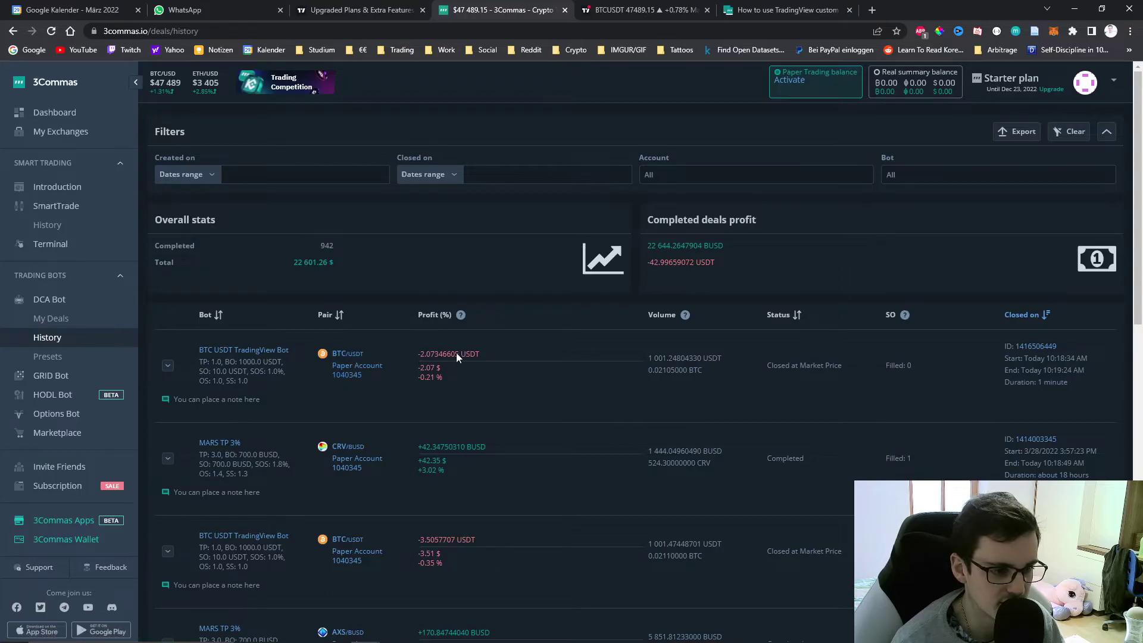
{"action": "key", "text": "ctrl+Tab"}
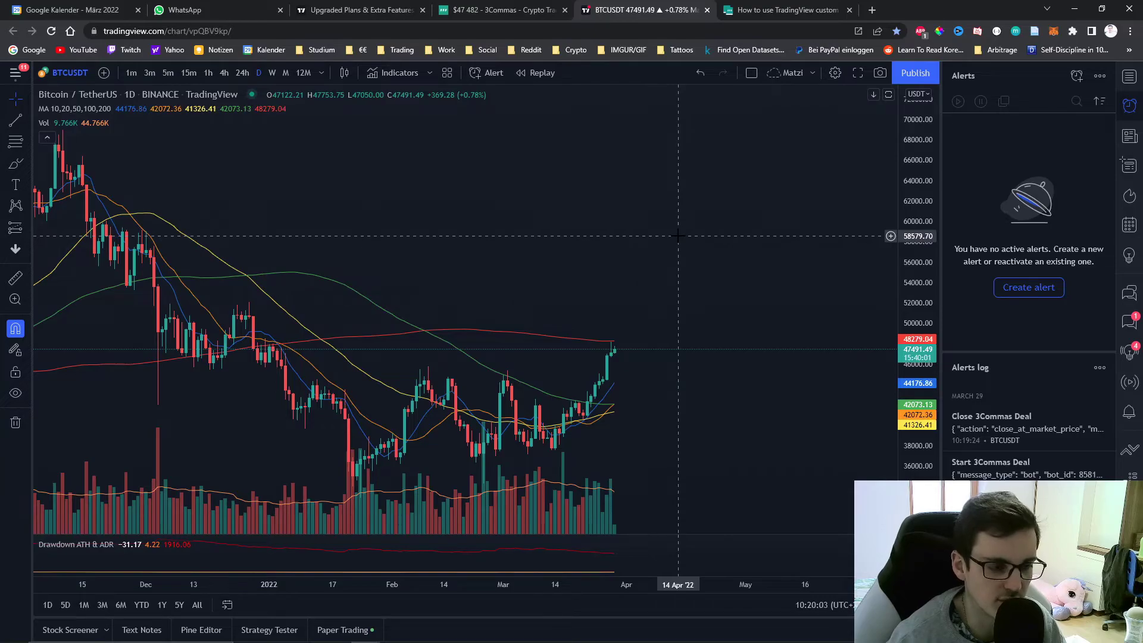
- Zoom the daily BTCUSDT chart's time axis out so candles span June through March
{"action": "scroll", "coordinate": [678, 236], "scroll_direction": "down", "scroll_amount": 2}
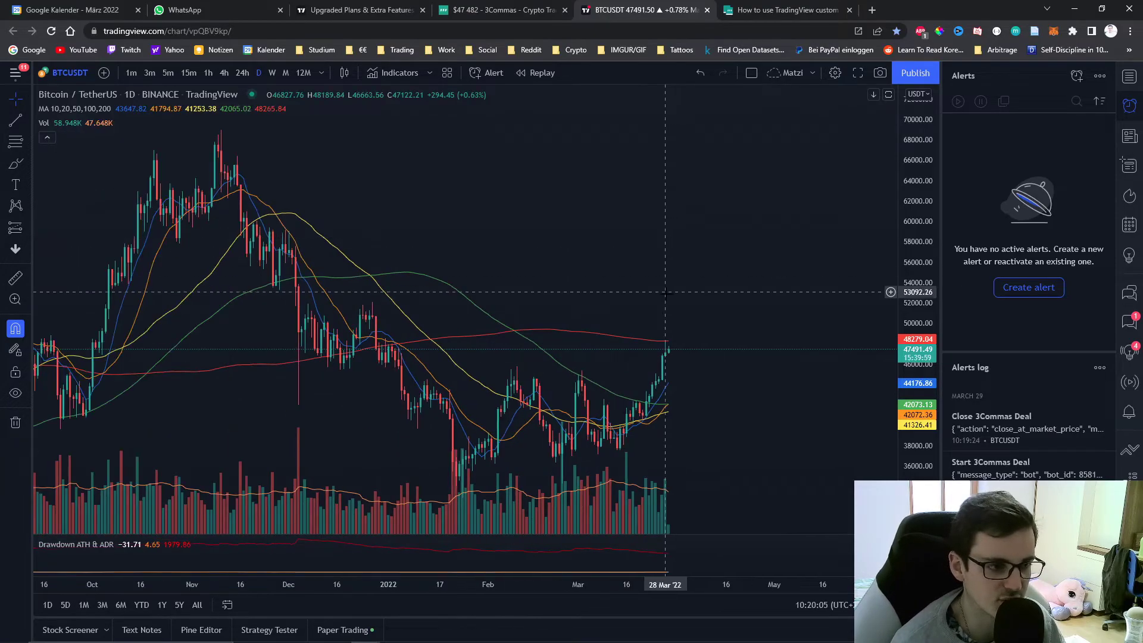
{"action": "right_click", "coordinate": [664, 243]}
{"action": "left_click", "coordinate": [585, 188]}
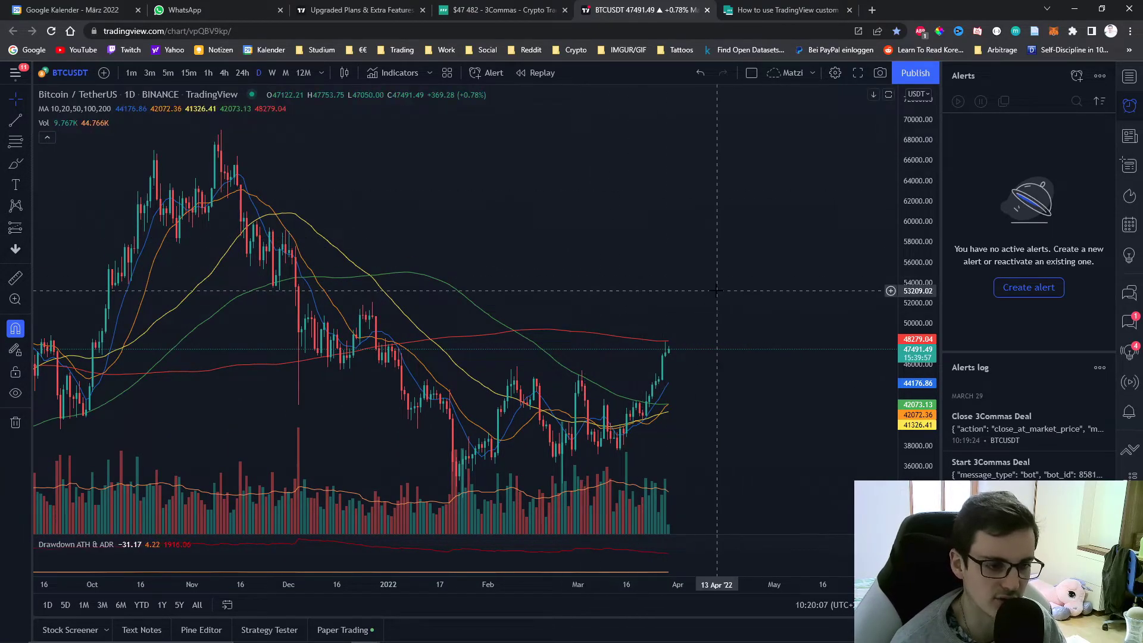
{"action": "scroll", "coordinate": [492, 360], "scroll_direction": "down", "scroll_amount": 1}
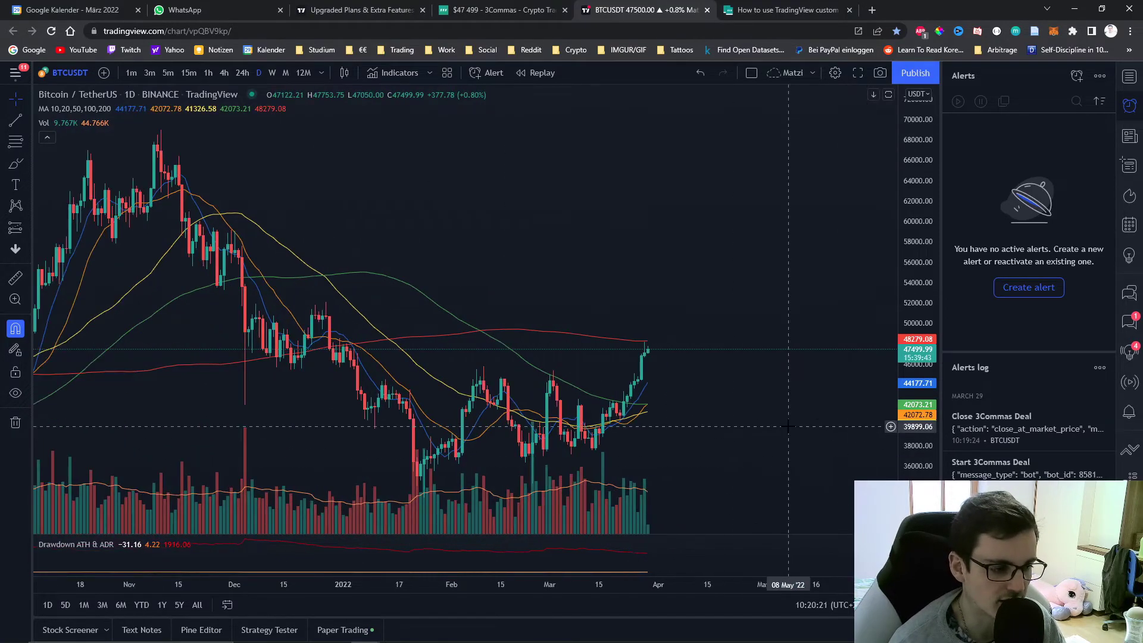
{"action": "scroll", "coordinate": [767, 433], "scroll_direction": "up", "scroll_amount": 1}
{"action": "scroll", "coordinate": [767, 433], "scroll_direction": "down", "scroll_amount": 1}
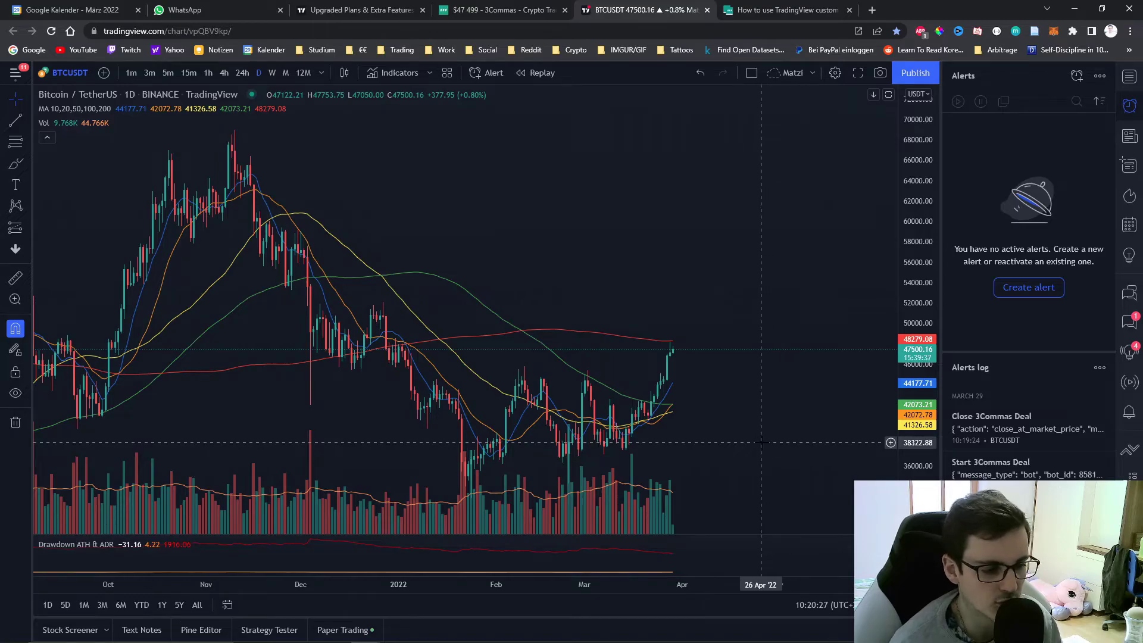
{"action": "scroll", "coordinate": [760, 442], "scroll_direction": "down", "scroll_amount": 2}
{"action": "scroll", "coordinate": [759, 442], "scroll_direction": "up", "scroll_amount": 2}
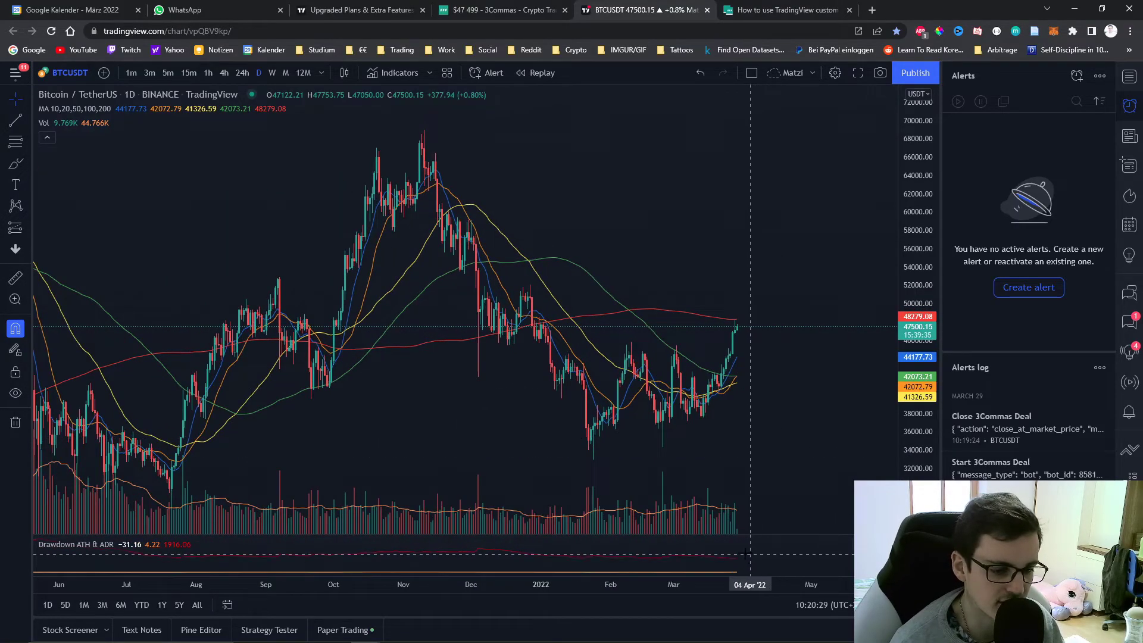
{"action": "right_click", "coordinate": [758, 550]}
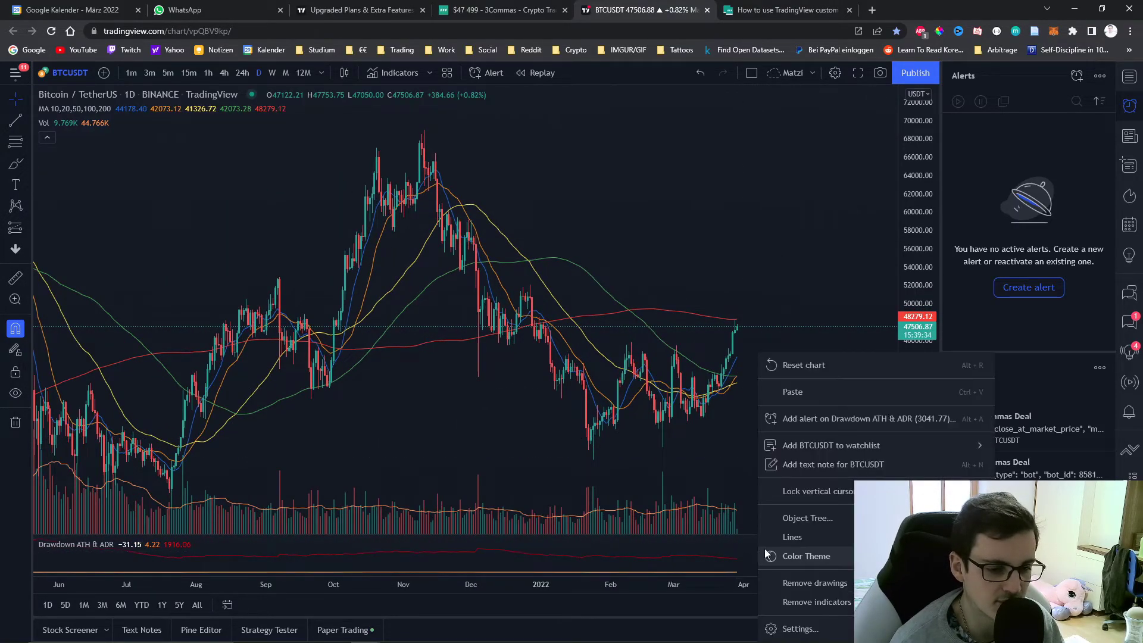
- Add a webhook alert on Drawdown ATH & ADR crossing 50.00, correcting the initial -50 threshold
{"action": "left_click", "coordinate": [822, 421]}
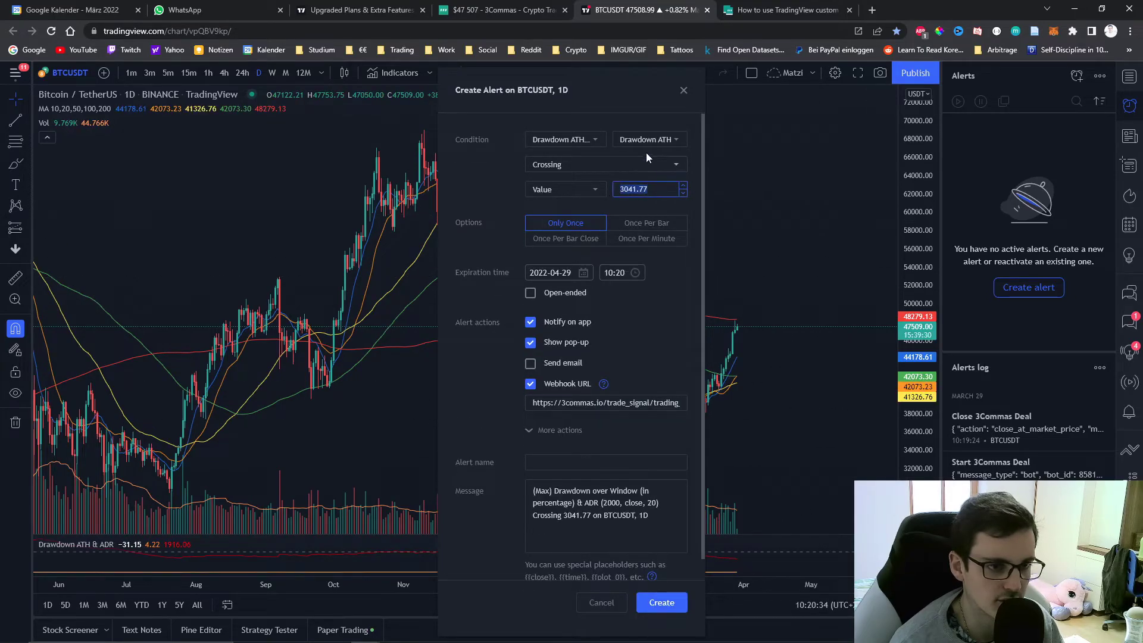
{"action": "type", "text": "-50"}
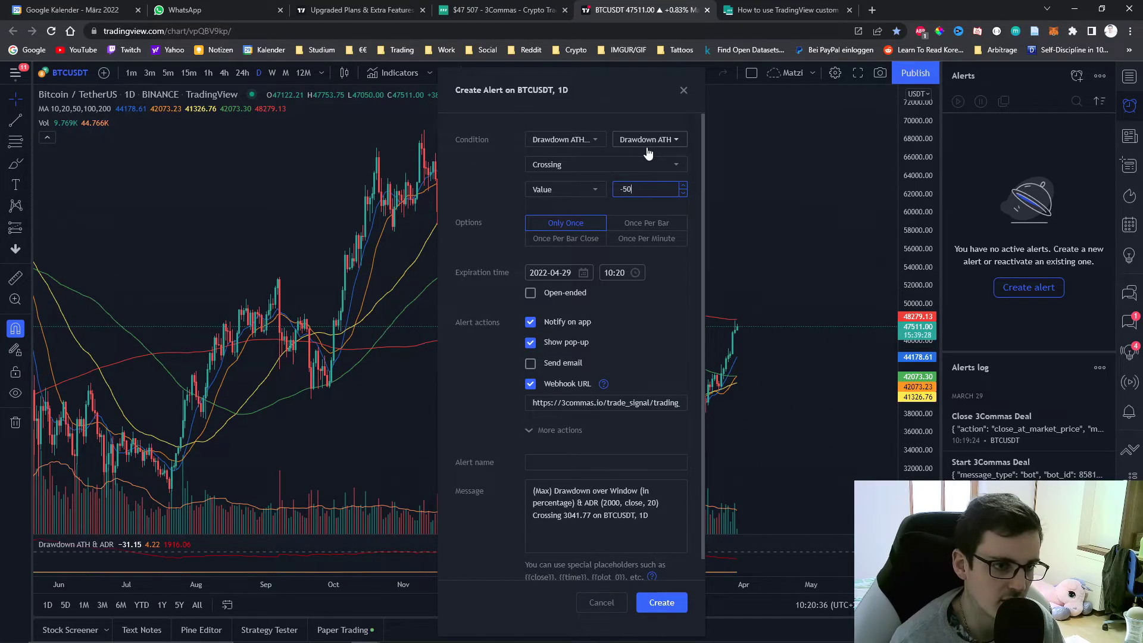
{"action": "left_click", "coordinate": [499, 166]}
{"action": "triple_click", "coordinate": [674, 501]}
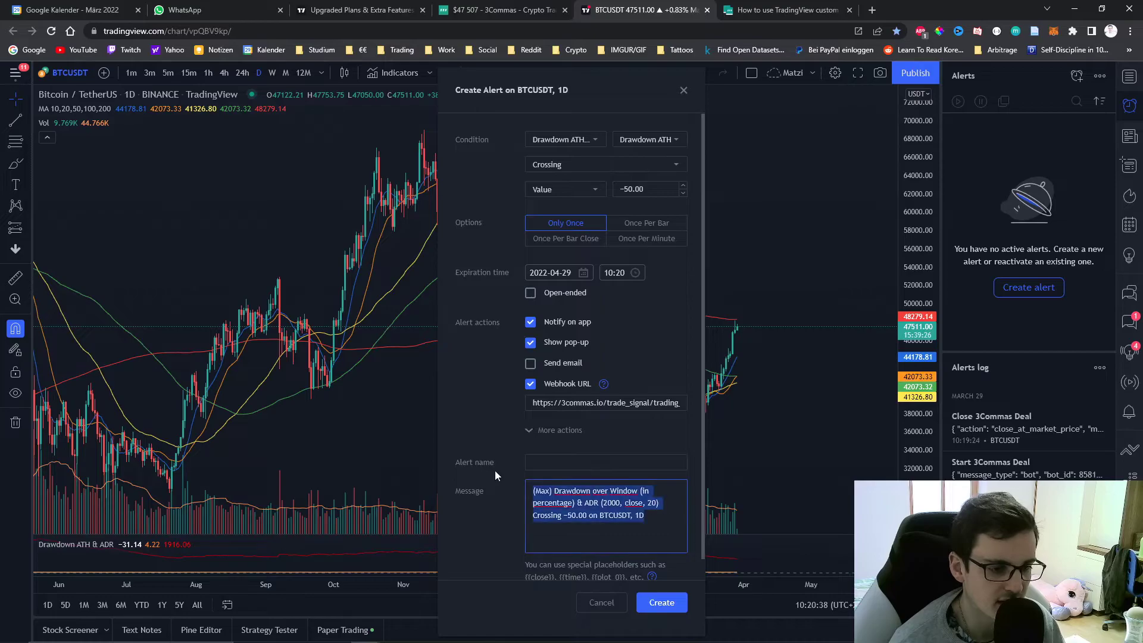
{"action": "key", "text": "ctrl+c"}
{"action": "left_click", "coordinate": [505, 9]}
{"action": "left_click", "coordinate": [684, 8]}
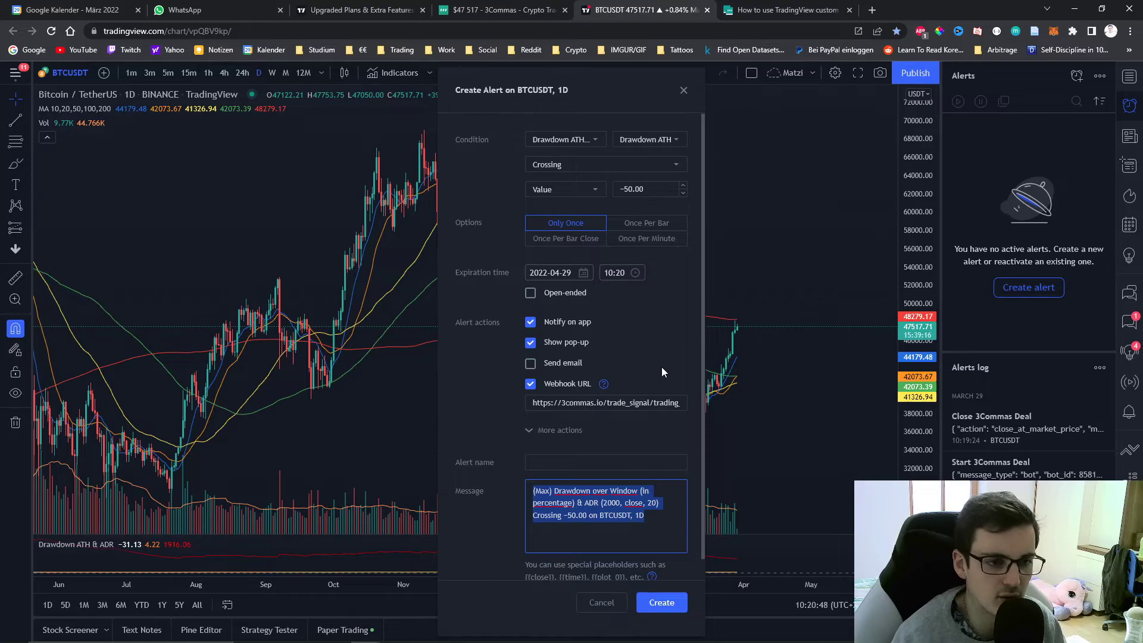
{"action": "left_click", "coordinate": [646, 189]}
{"action": "type", "text": "50"}
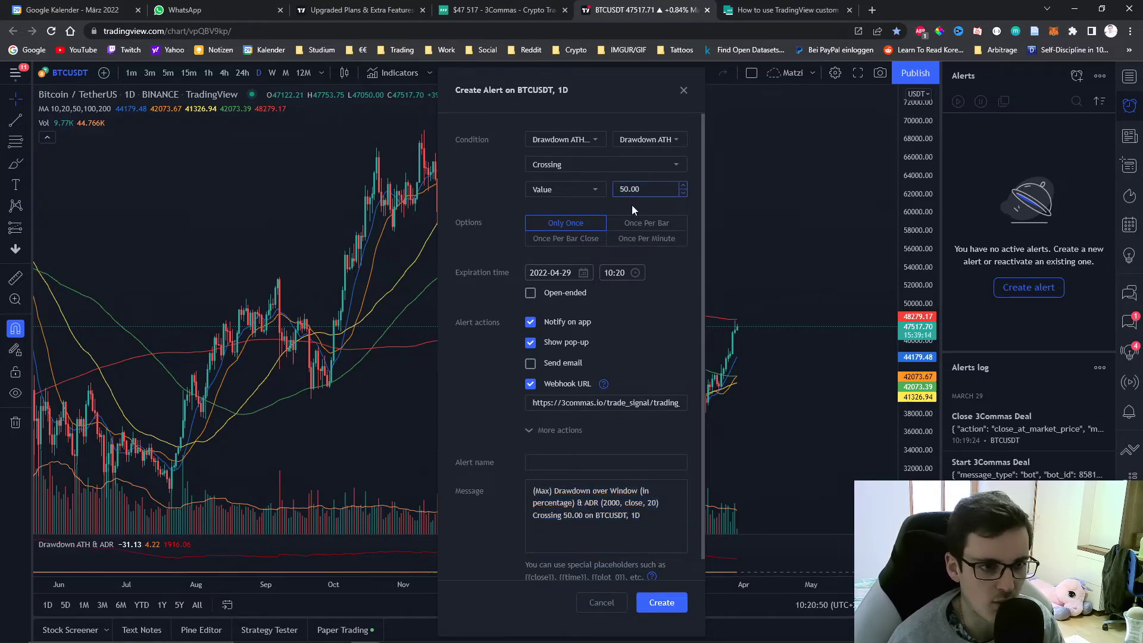